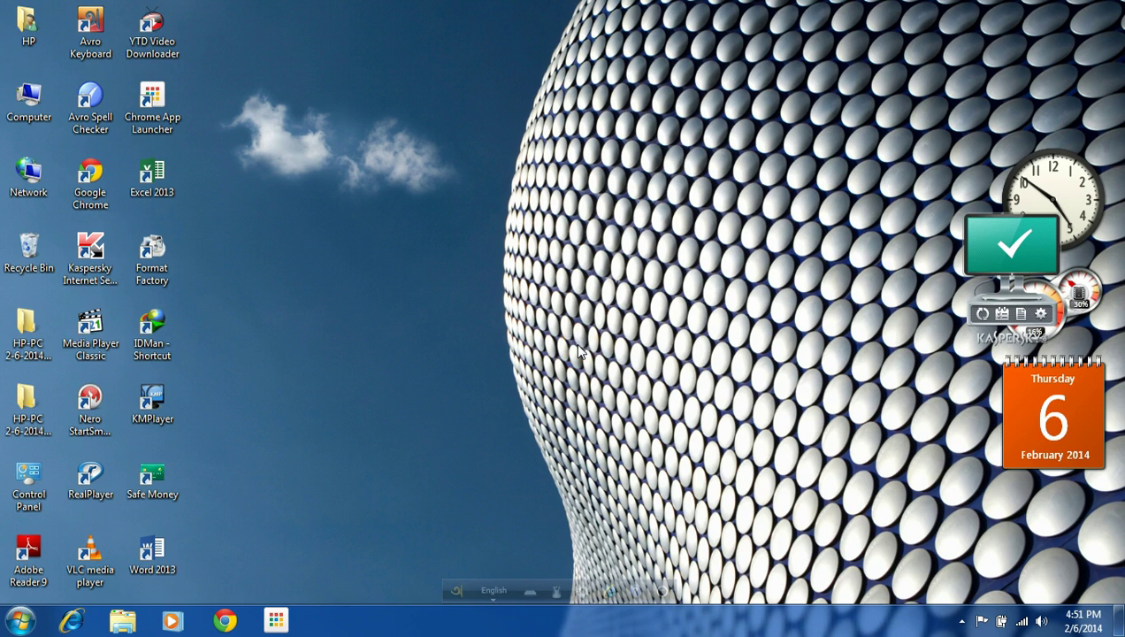
Open Google Chrome and search Google for "BLOGER"
left_click(226, 620)
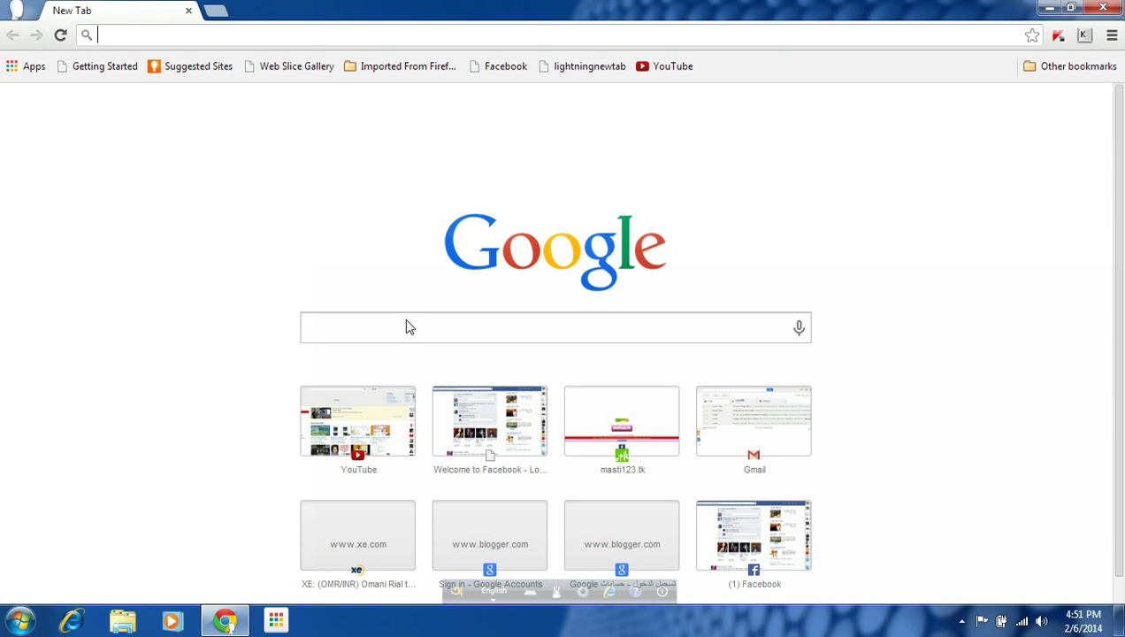
left_click(319, 317)
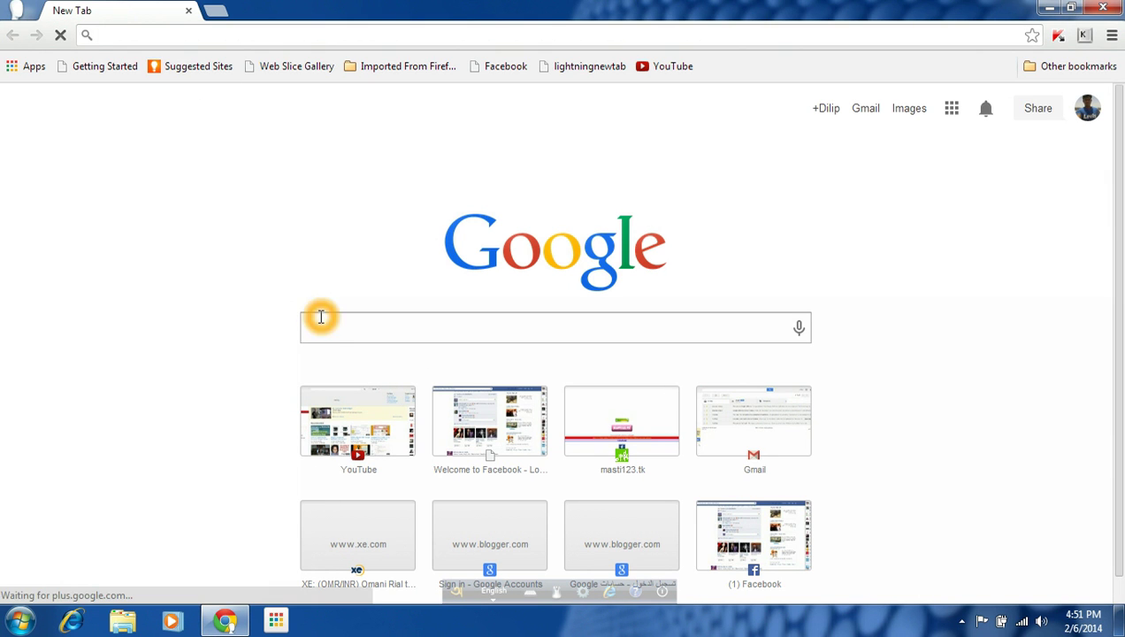
left_click(358, 318)
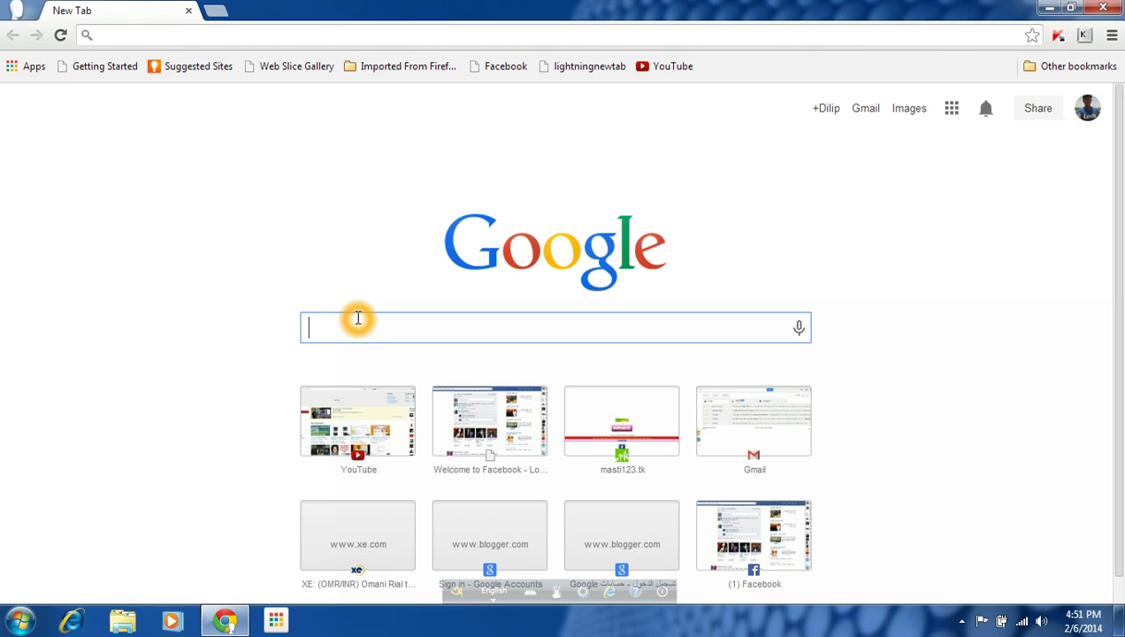
type("billing.inaani.com/login/")
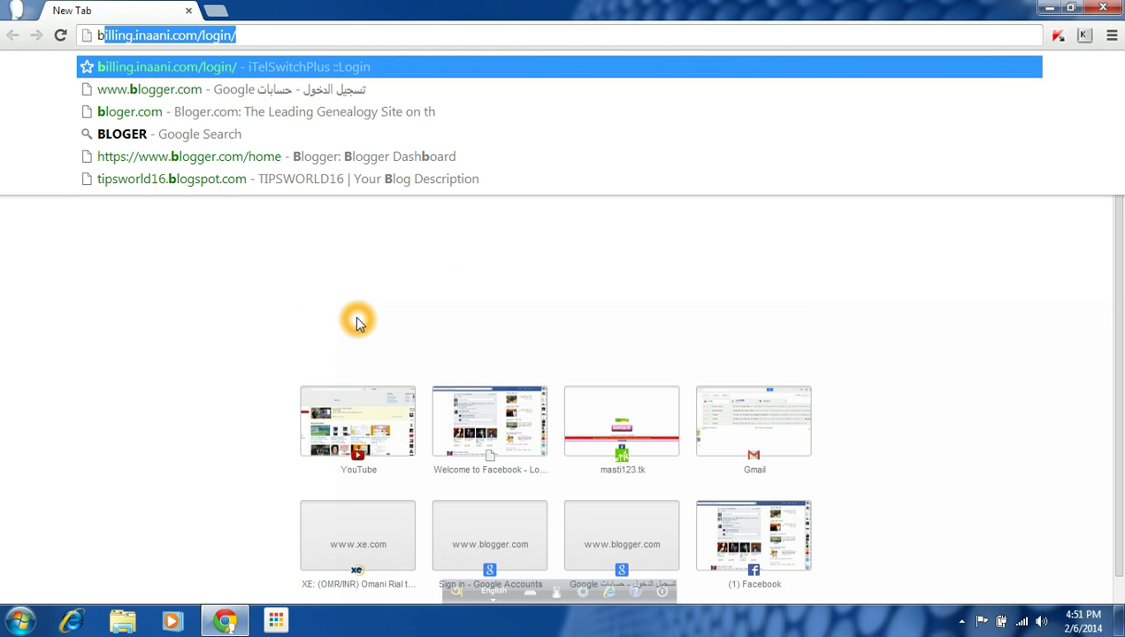
left_click(170, 135)
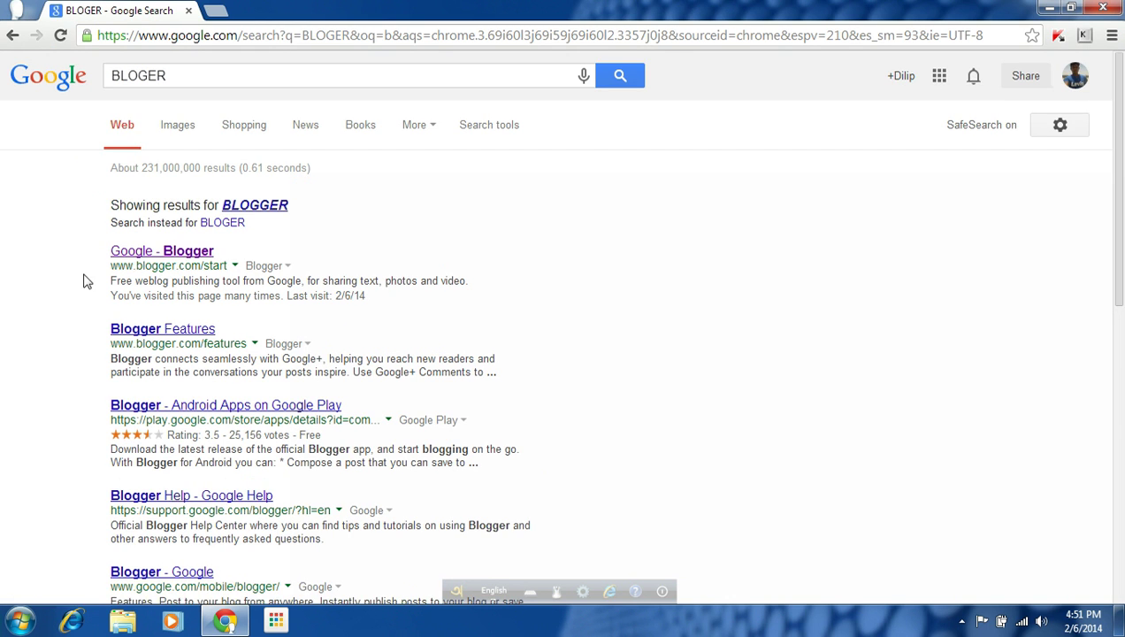
Open the Blogger dashboard from the "Google - Blogger" search result
left_click(166, 252)
left_click(169, 253)
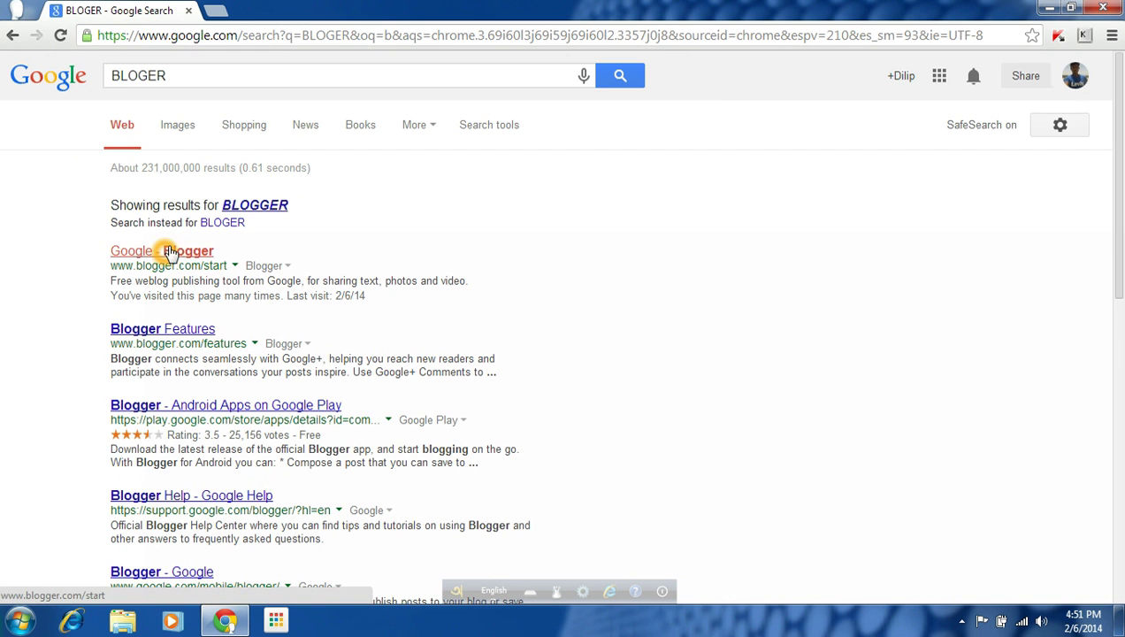
left_click(620, 206)
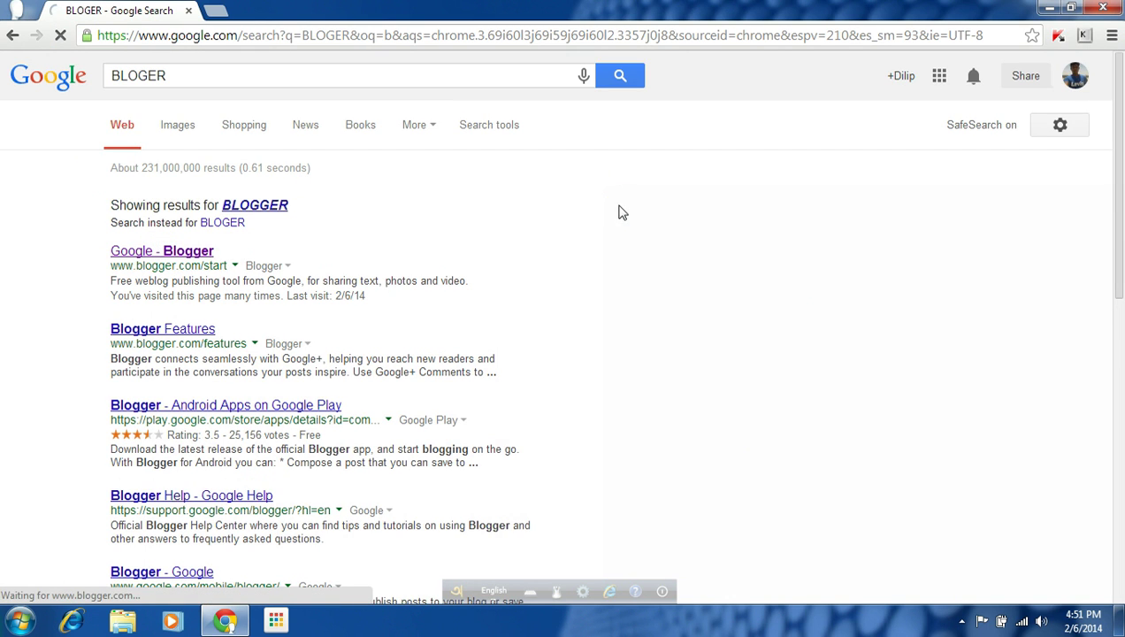
left_click(618, 209)
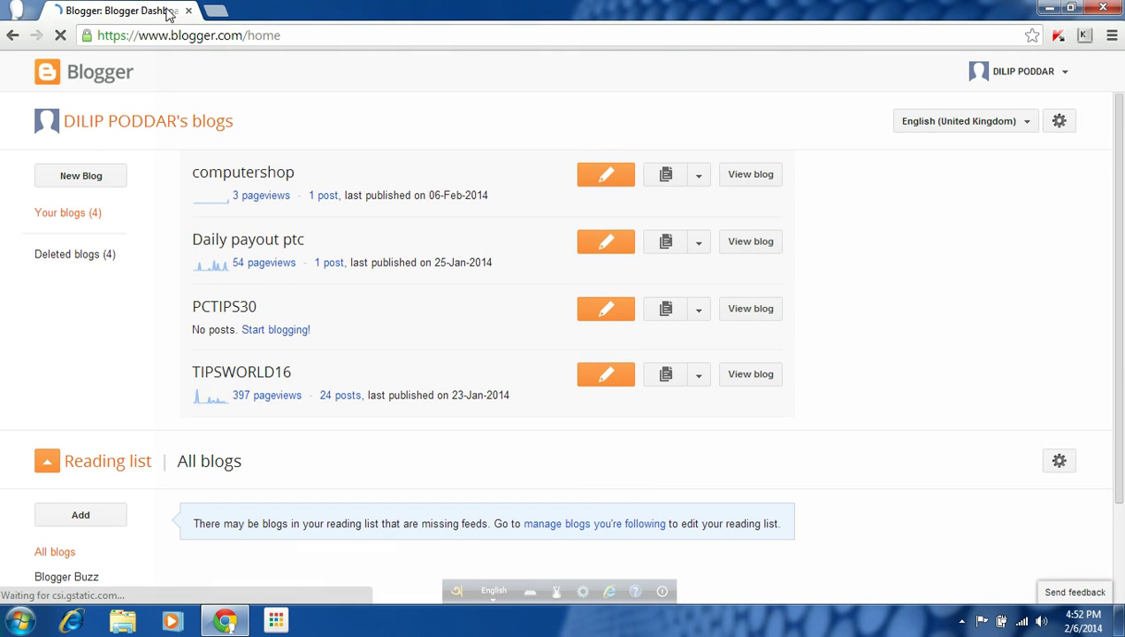
Open an additional blank browser tab and return to the Blogger dashboard
left_click(215, 11)
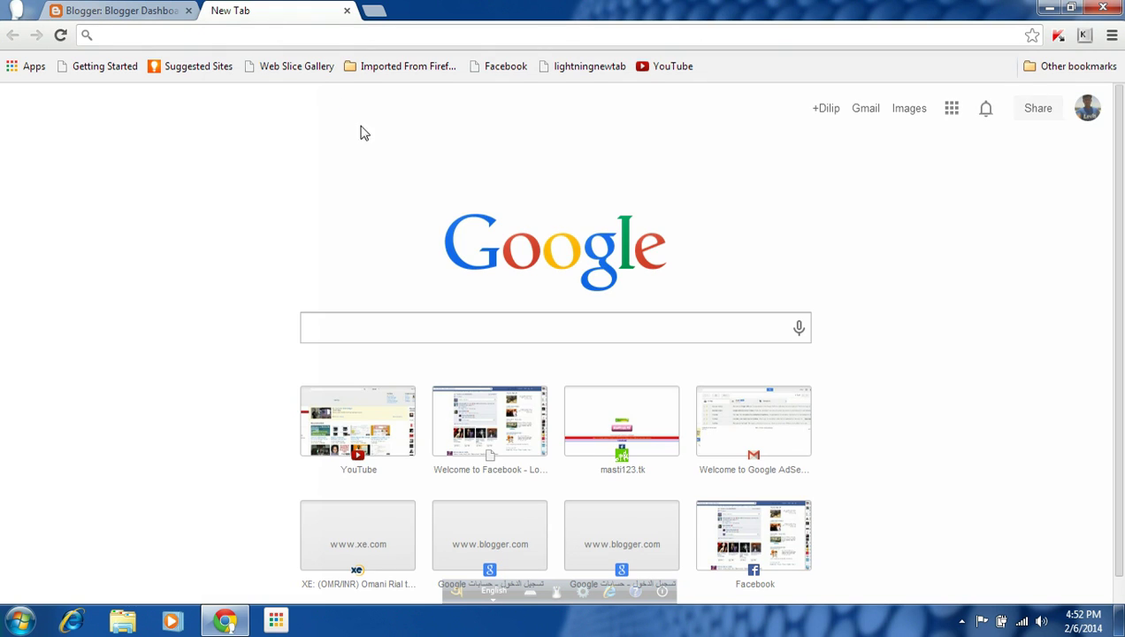
left_click(429, 152)
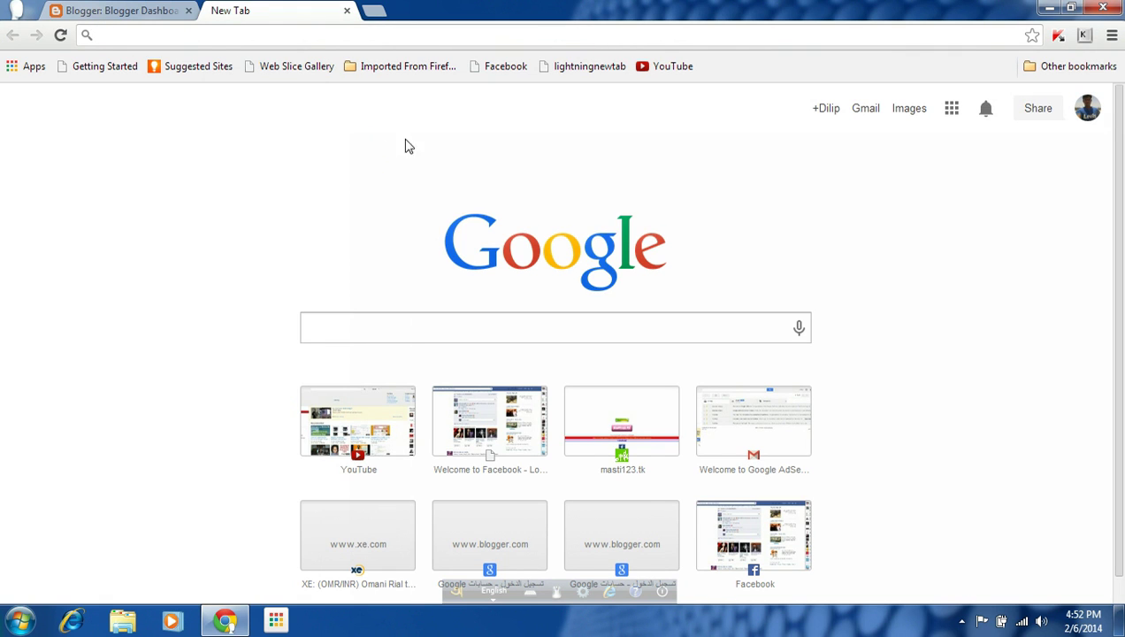
left_click(489, 129)
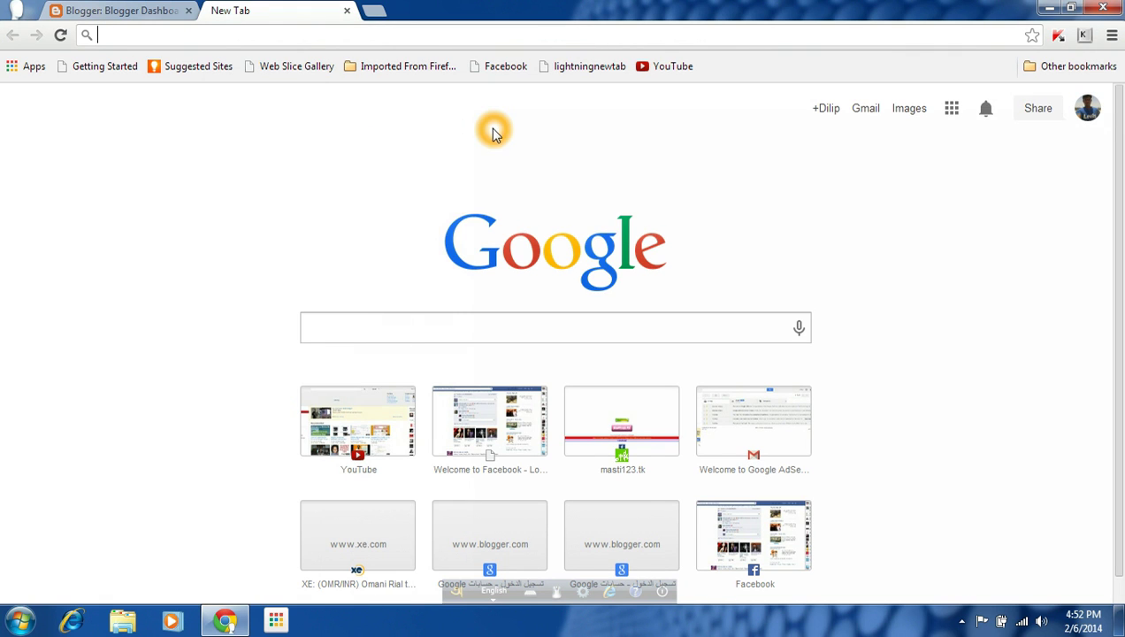
left_click(133, 11)
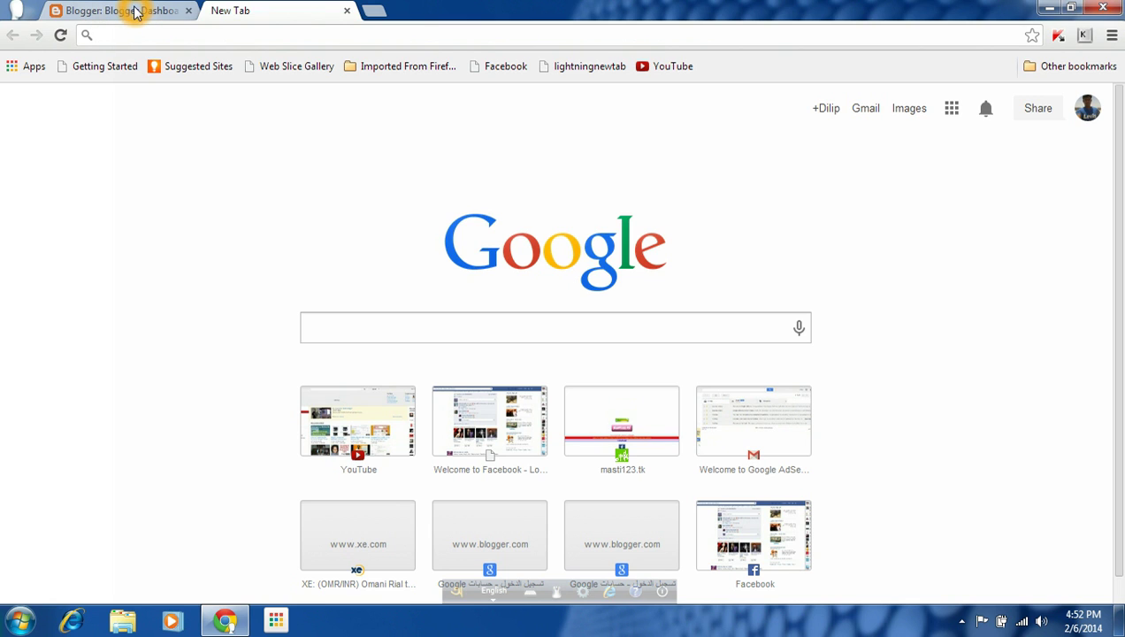
left_click(138, 12)
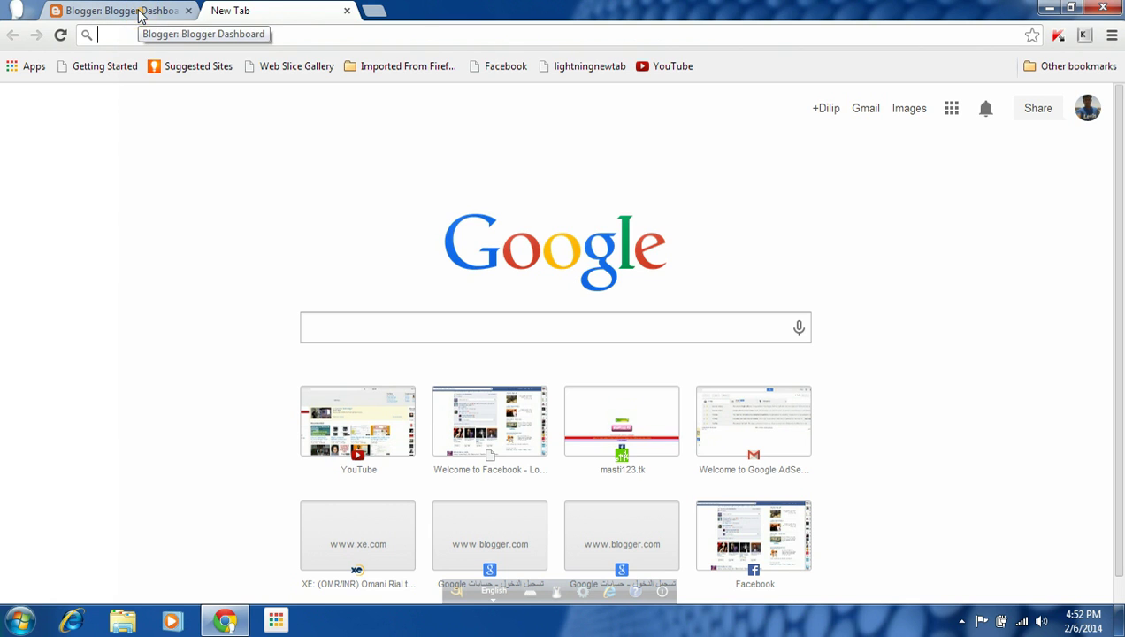
left_click(138, 12)
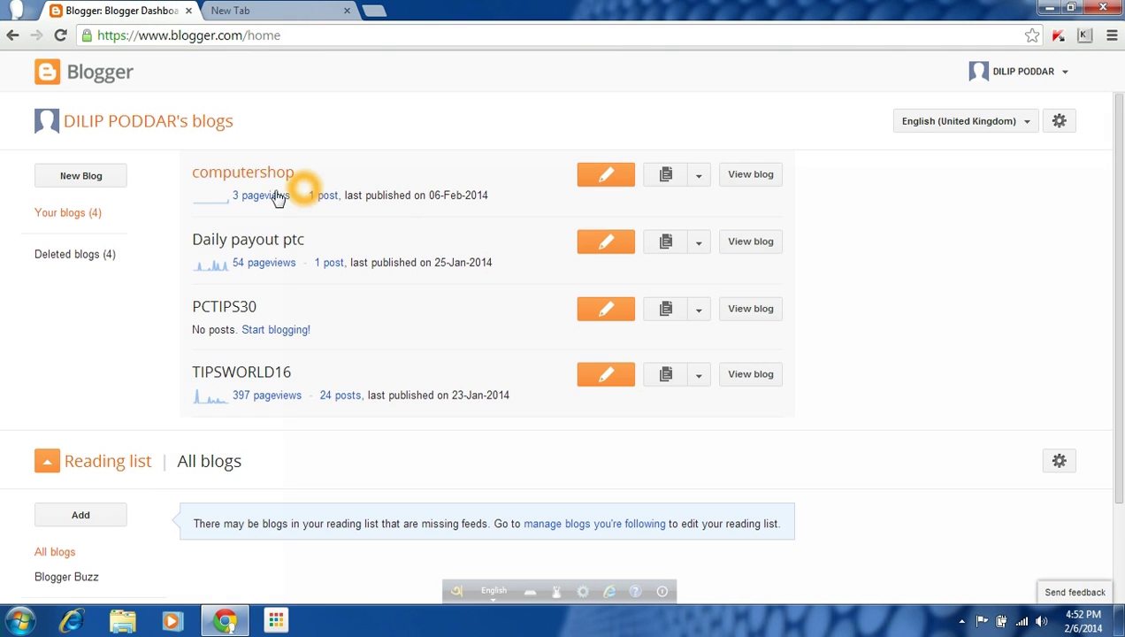
Start creating a new blog and enter "computer shop" as its title
left_click(82, 179)
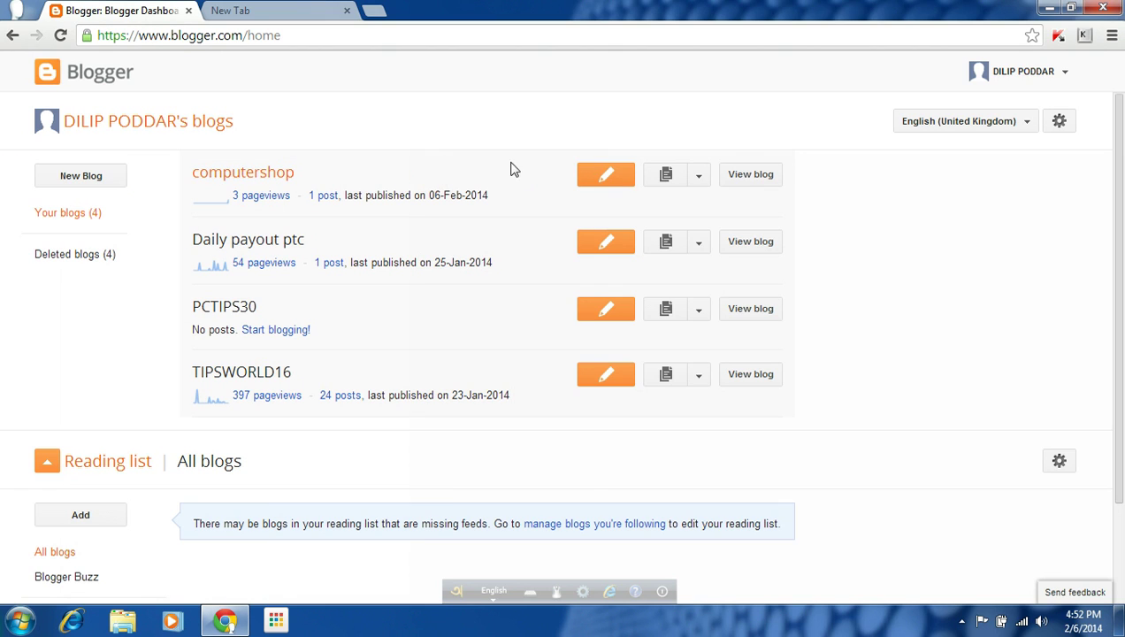
left_click(73, 180)
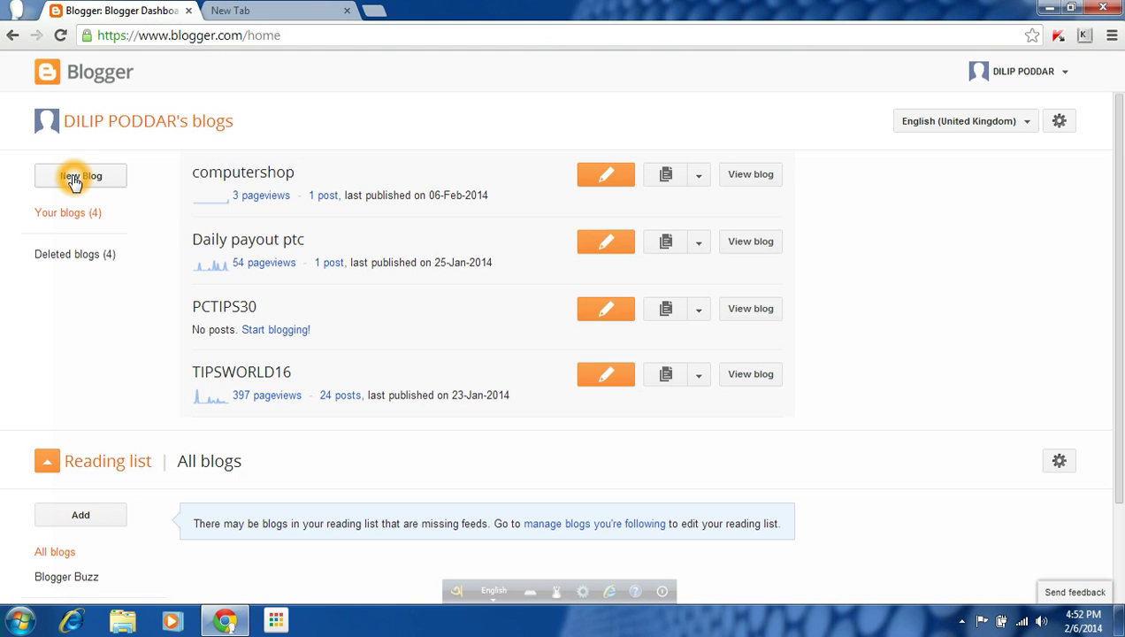
left_click(402, 160)
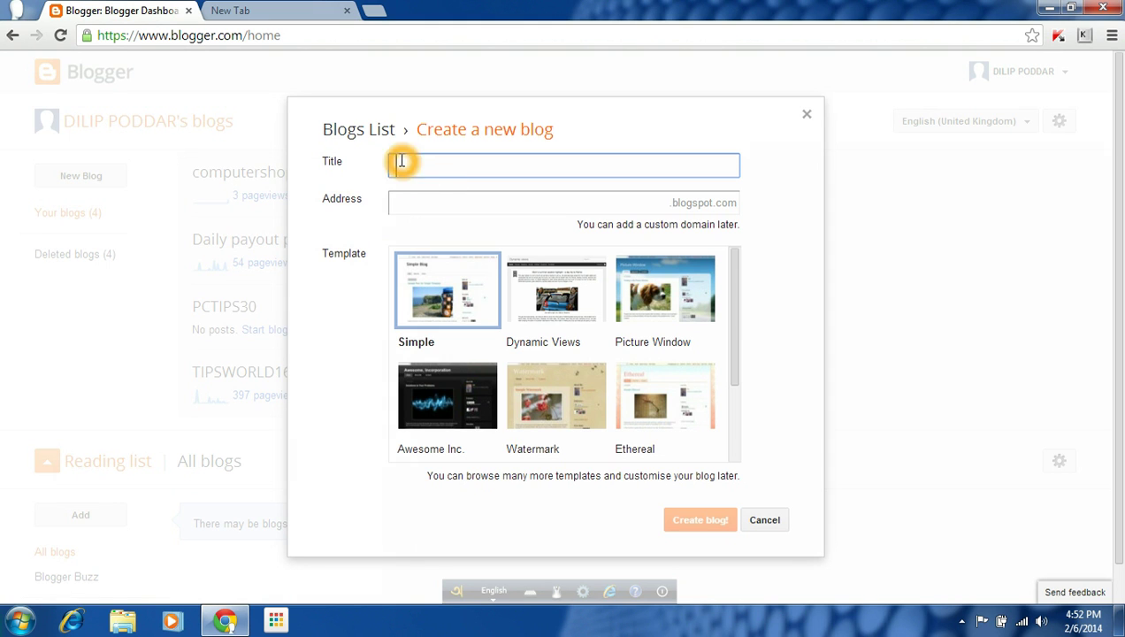
left_click(408, 166)
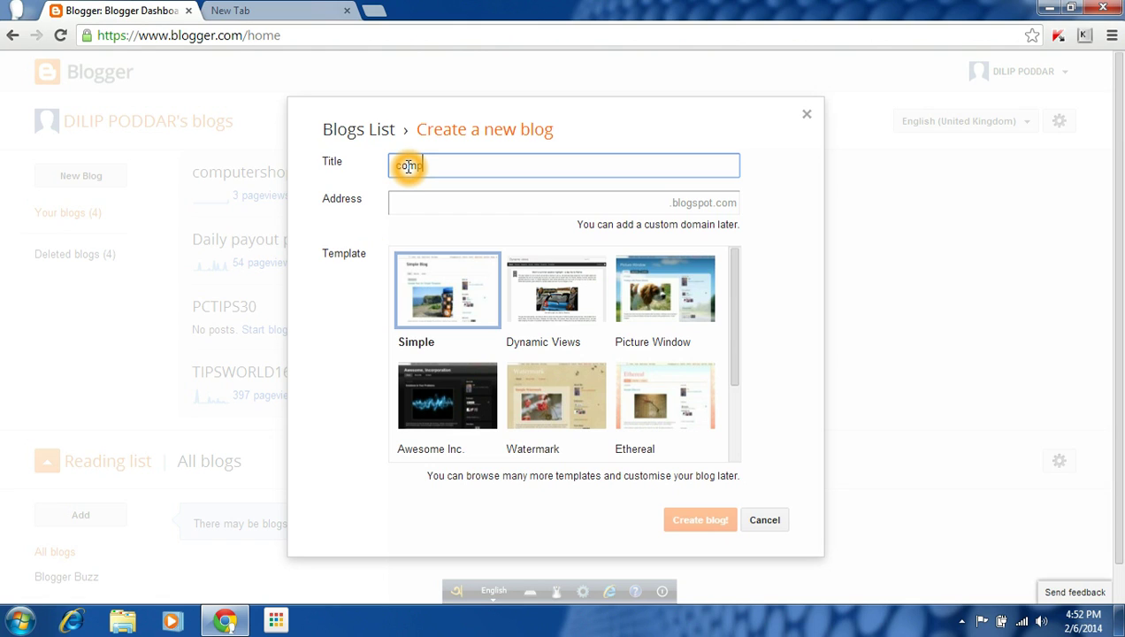
type("r shop")
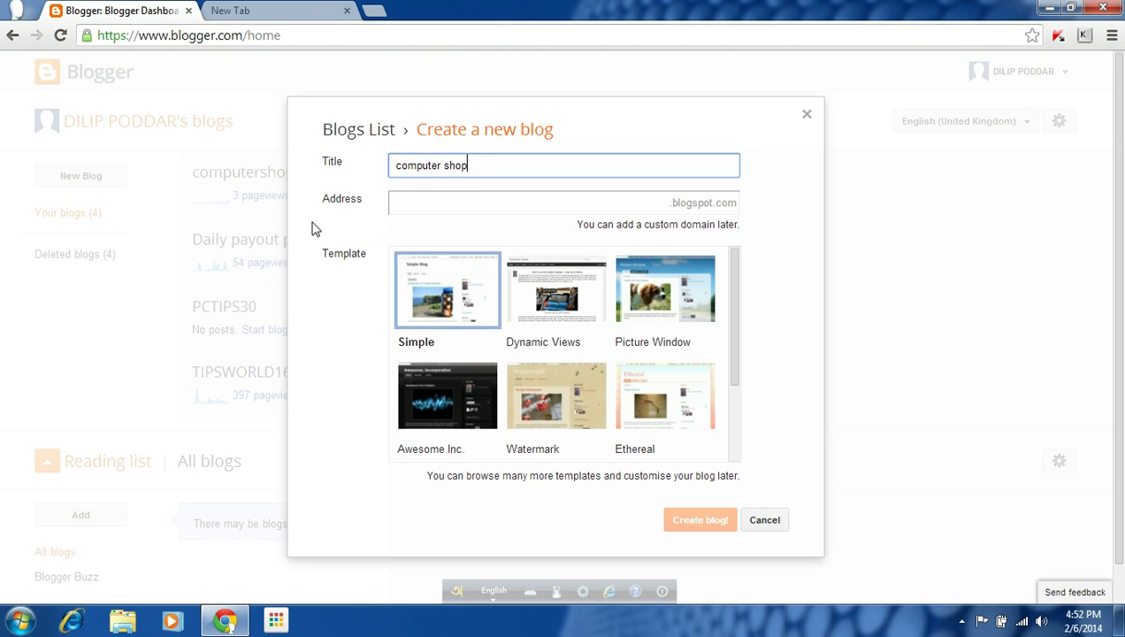
Set the new blog's address to "rdxcomputersenter" on blogspot.com
left_click(400, 200)
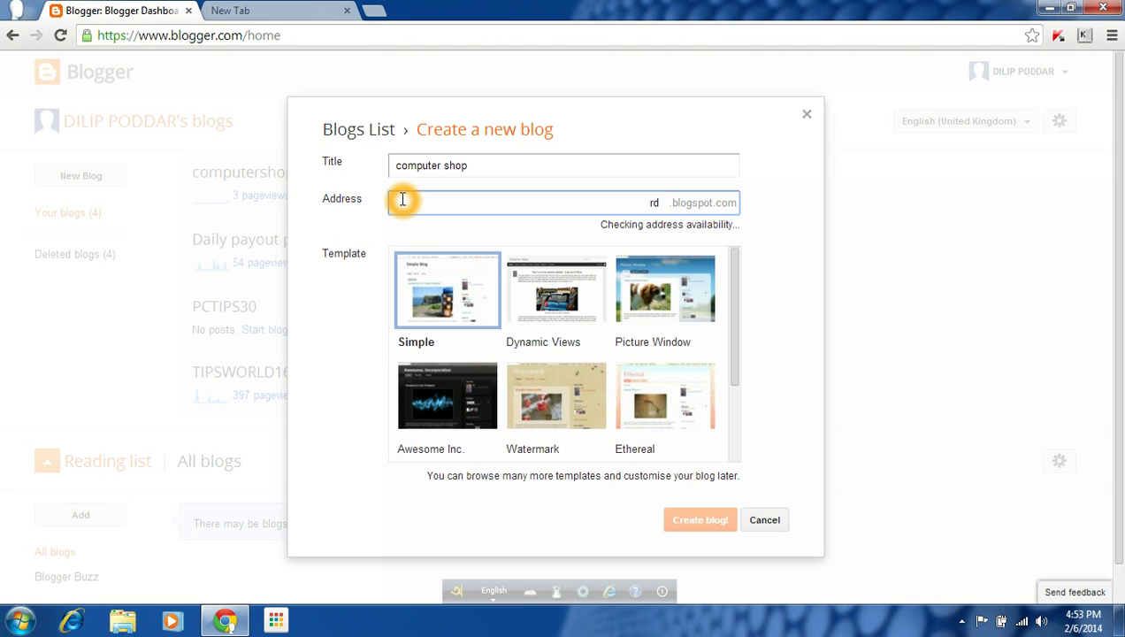
type("xc")
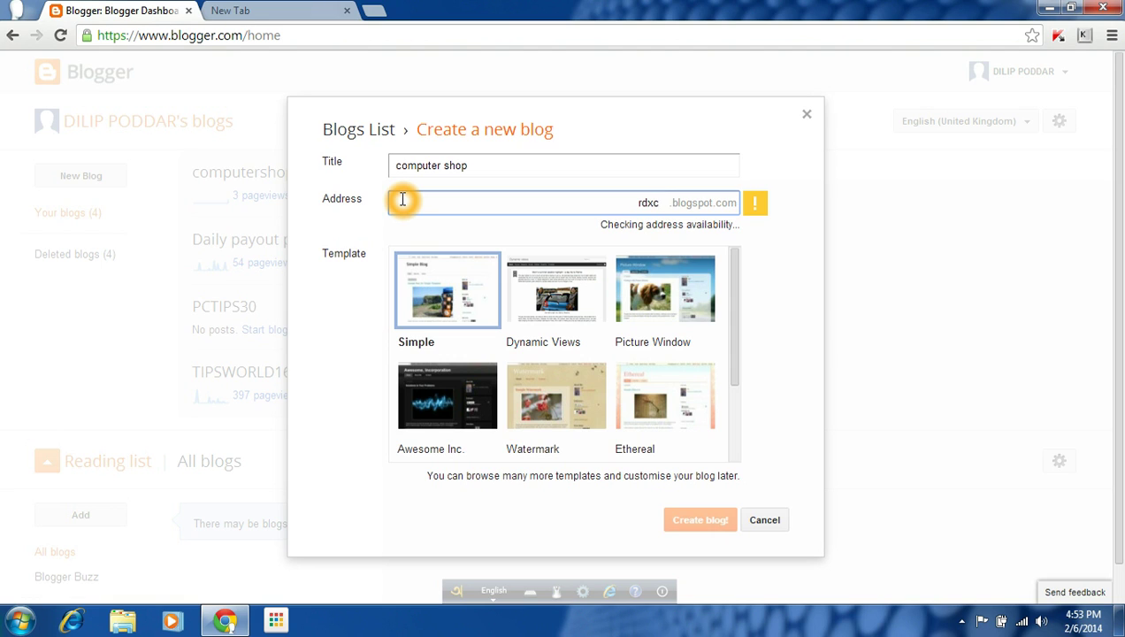
type("omp")
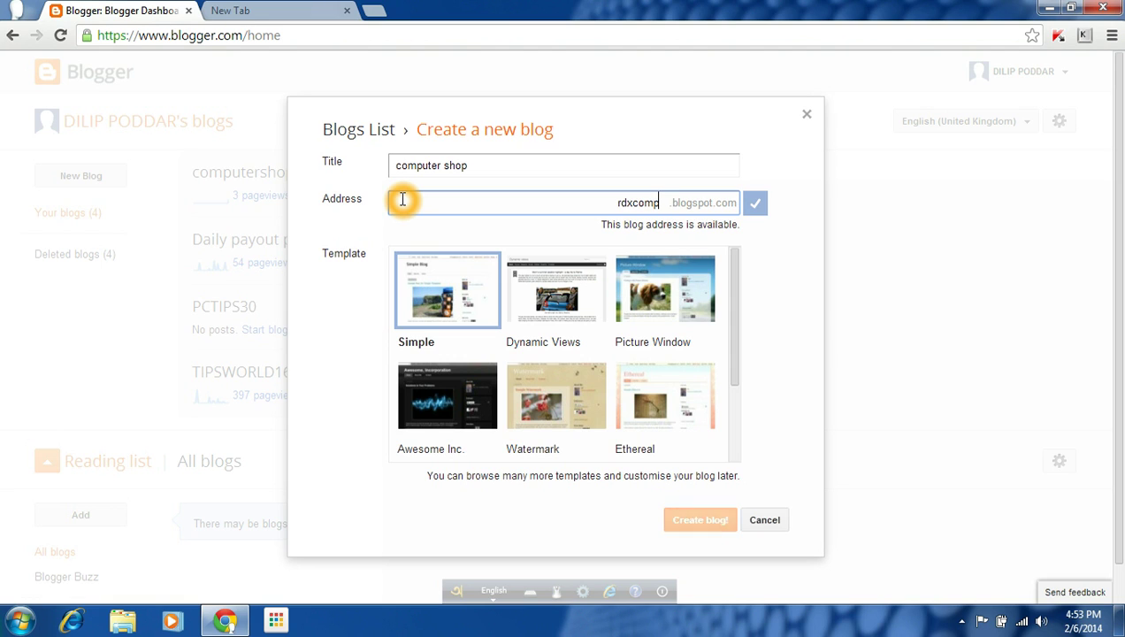
type("uter")
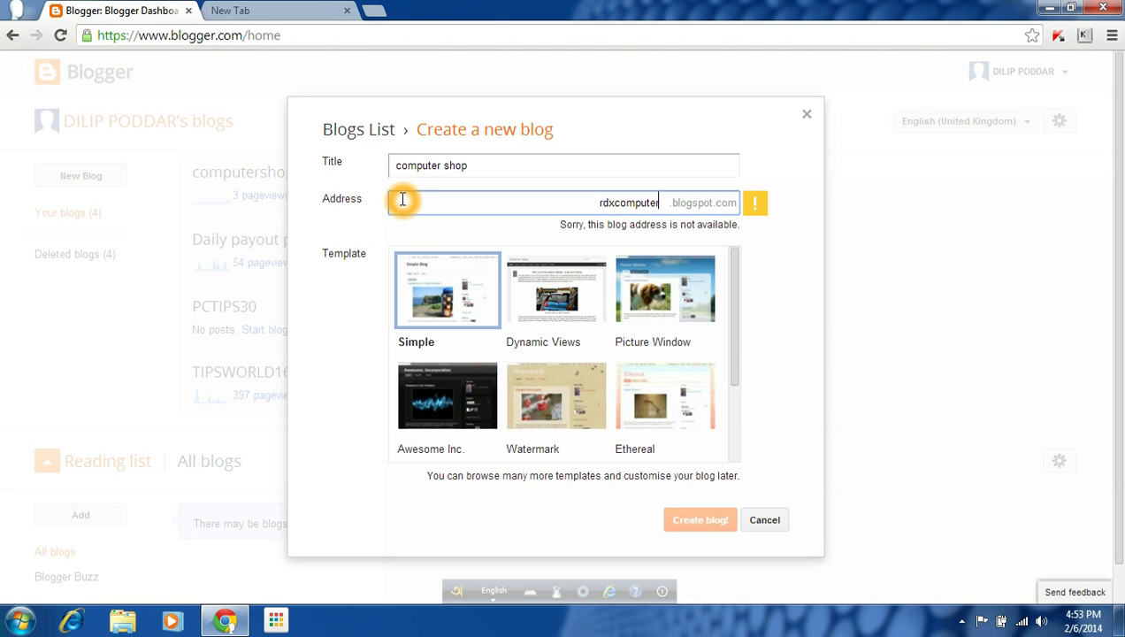
type("se")
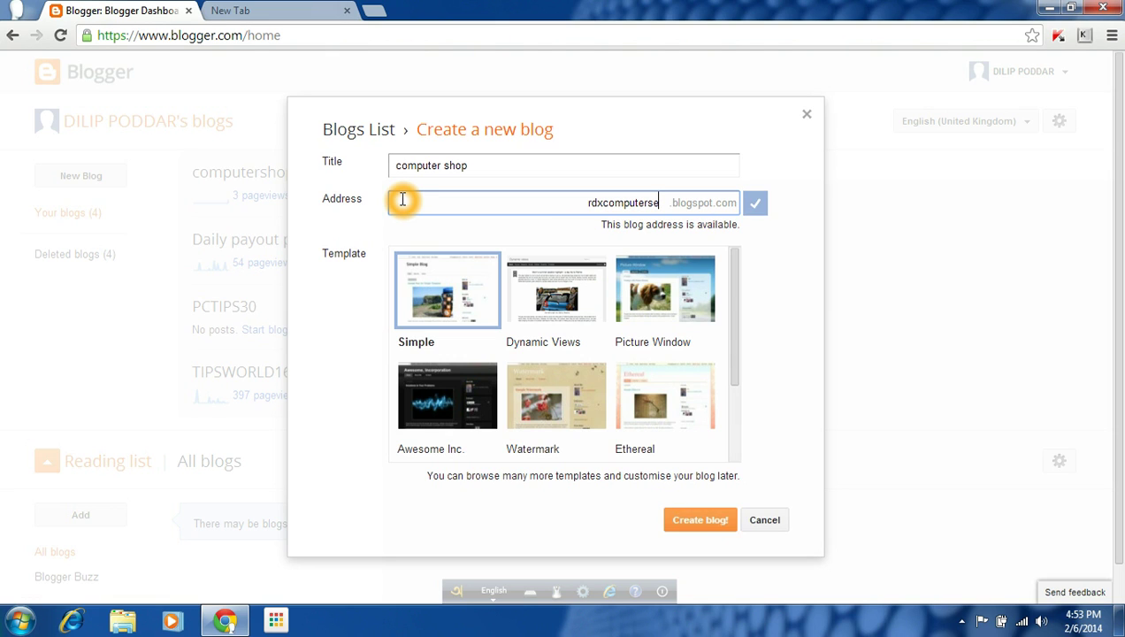
type("nter")
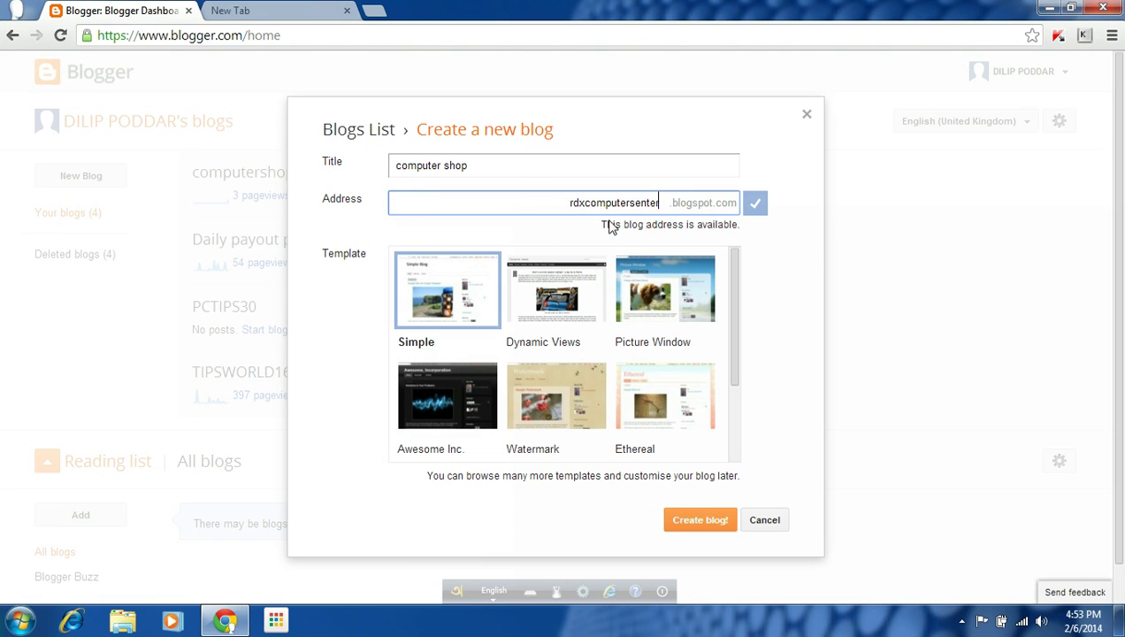
left_click(751, 216)
left_click(743, 219)
left_click(619, 219)
left_click(705, 215)
left_click(727, 218)
left_click(752, 211)
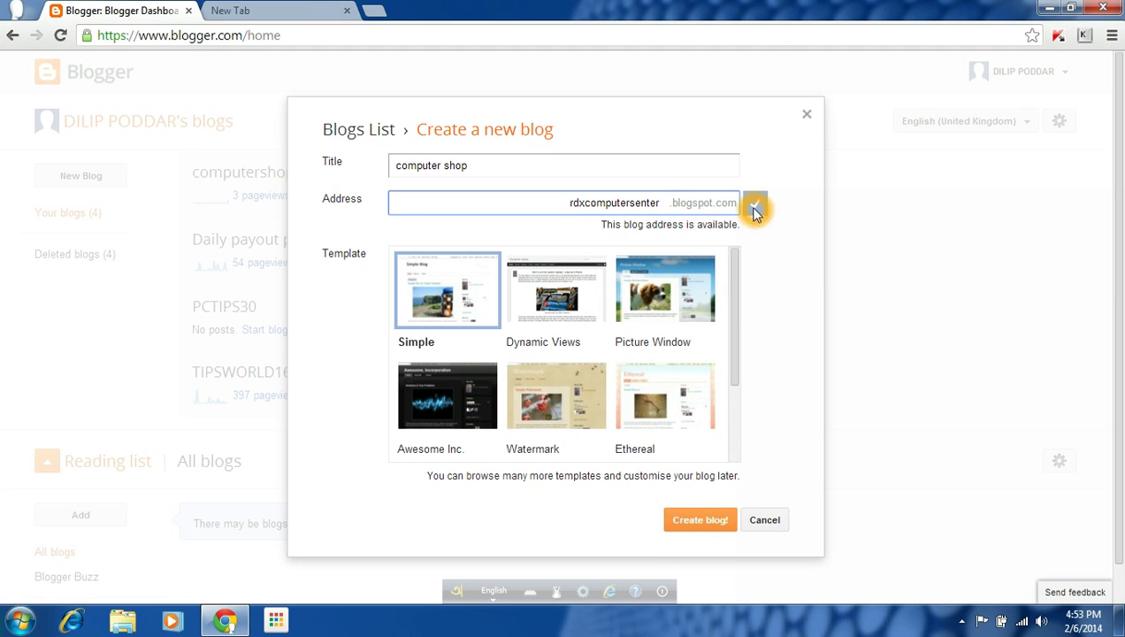
Choose the Simple template for the new blog and create the blog
left_click(403, 348)
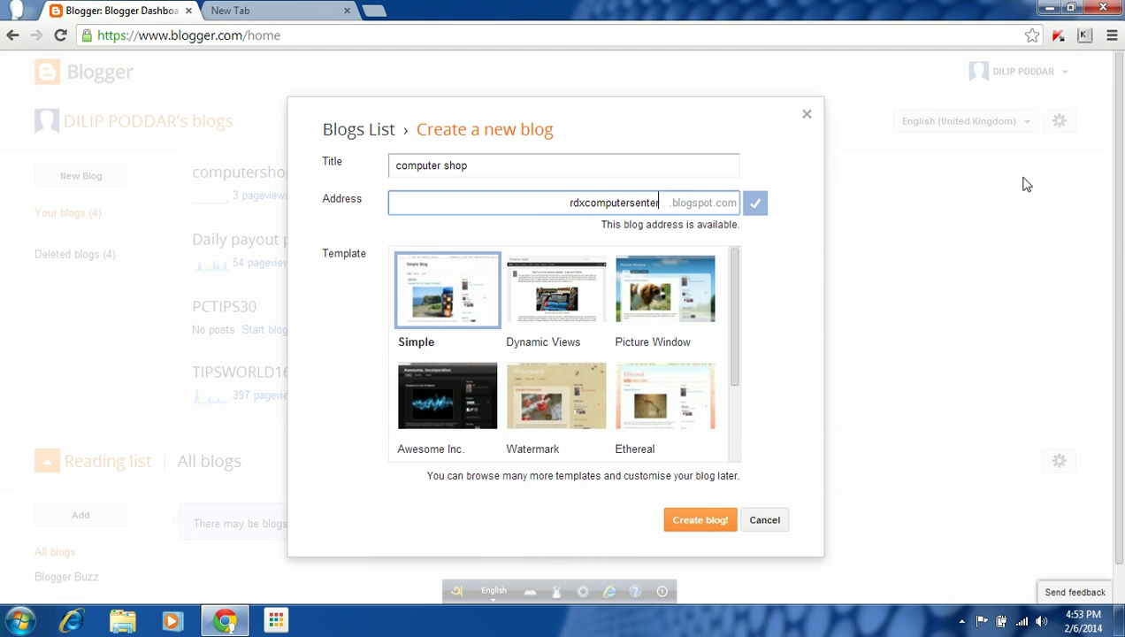
left_click(458, 274)
left_click(440, 281)
left_click(435, 281)
left_click(447, 293)
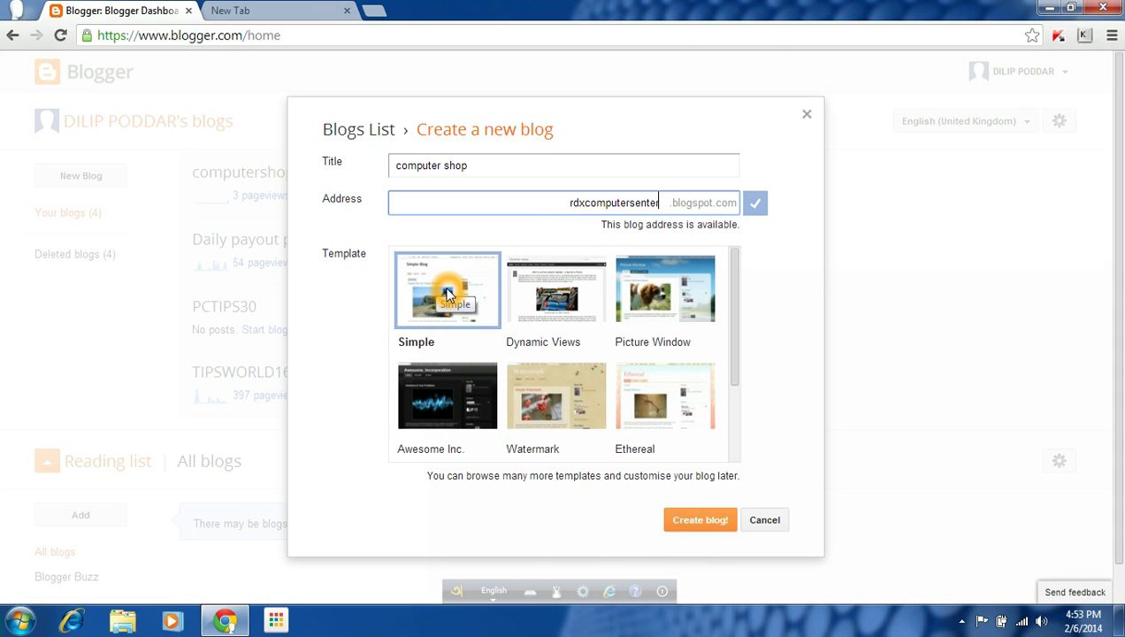
left_click(707, 523)
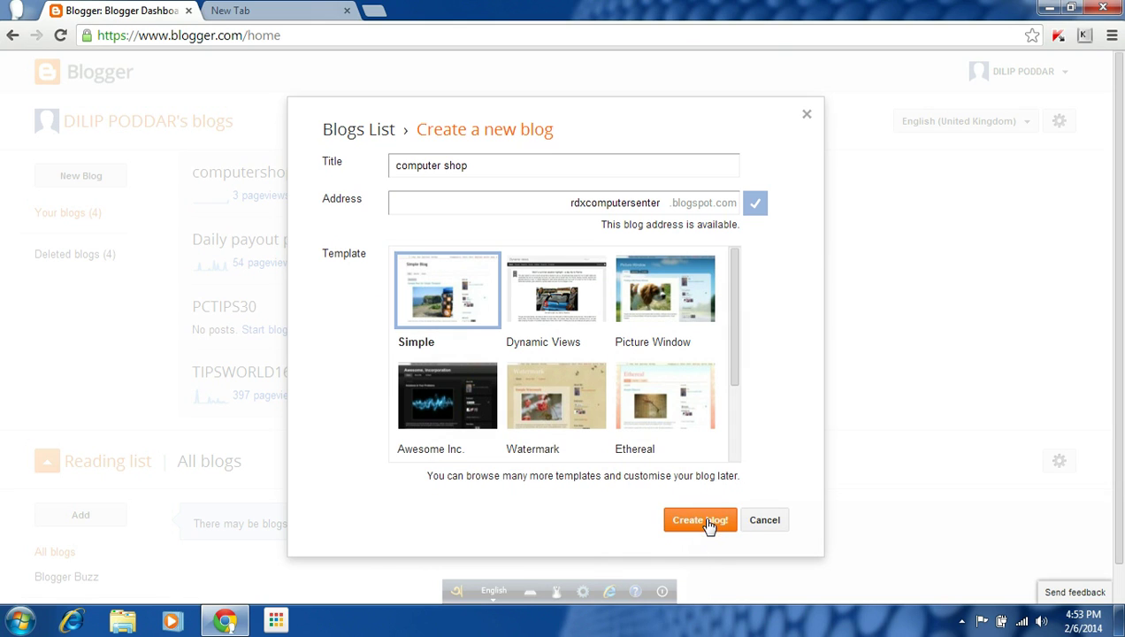
left_click(527, 244)
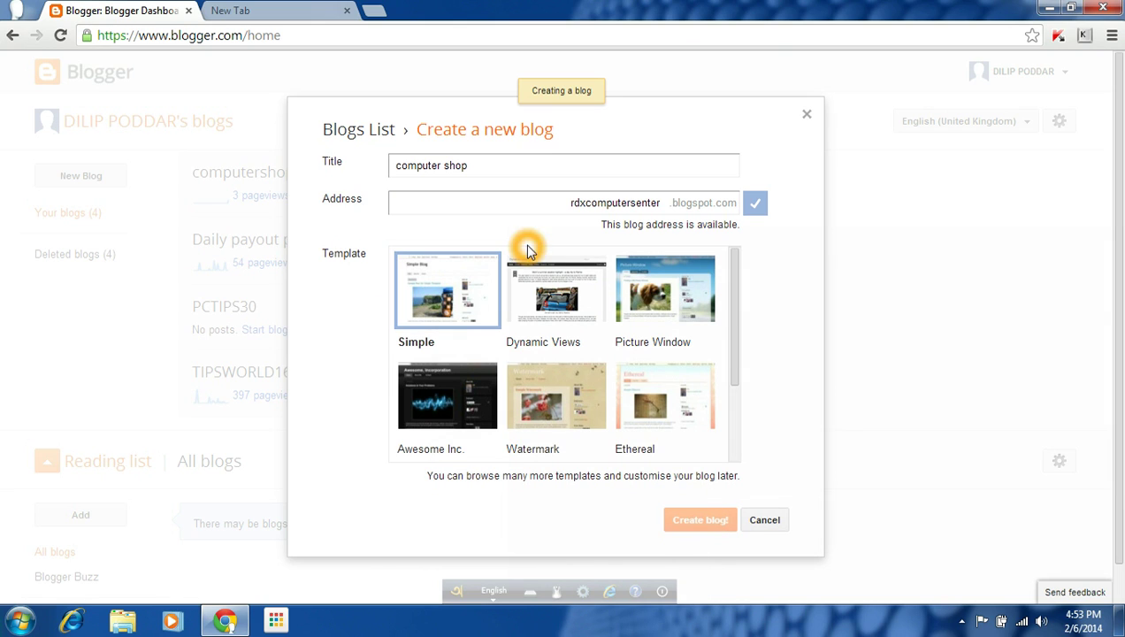
left_click(535, 250)
left_click(537, 247)
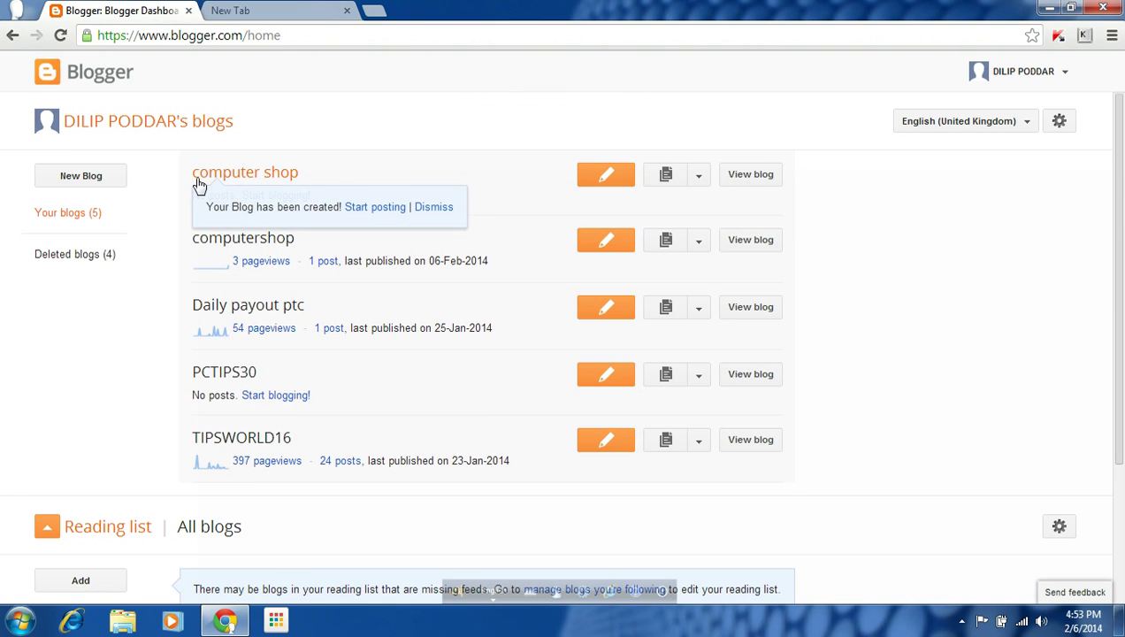
Start a new post in the newly created "computer shop" blog
left_click(357, 219)
left_click(372, 210)
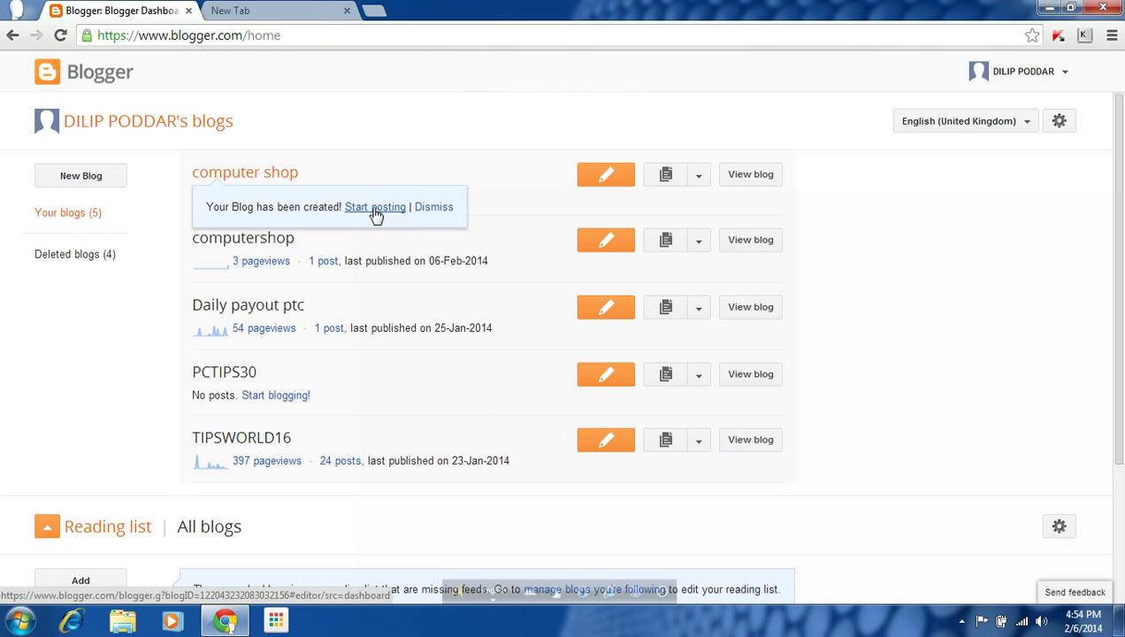
left_click(376, 212)
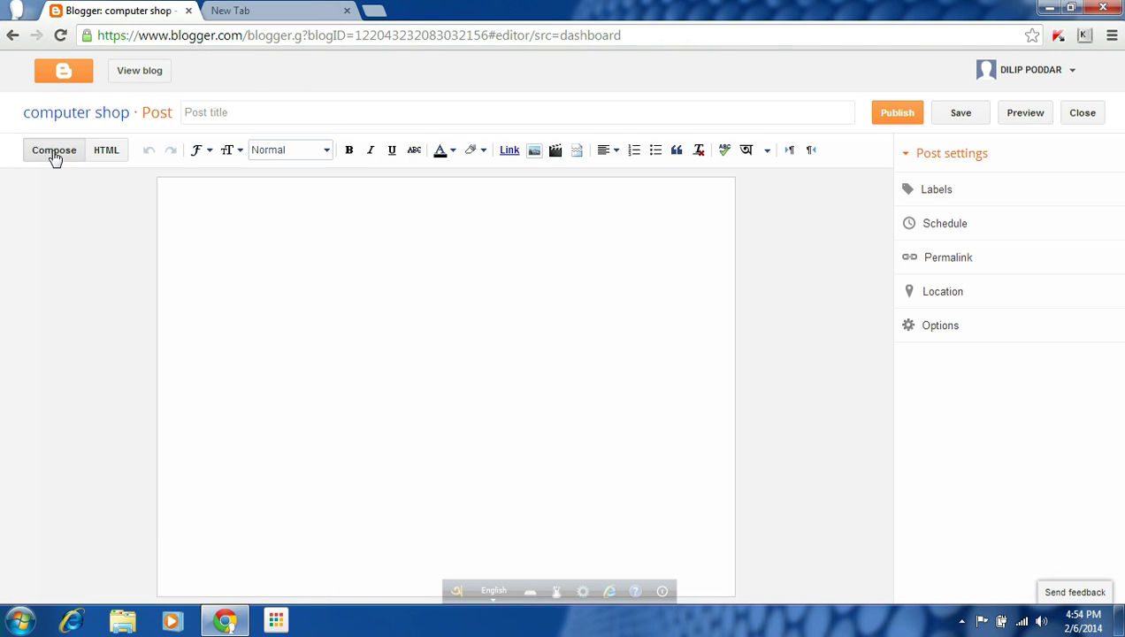
Enter "best computer 2014" as the post title
left_click(54, 153)
left_click(179, 210)
left_click(234, 111)
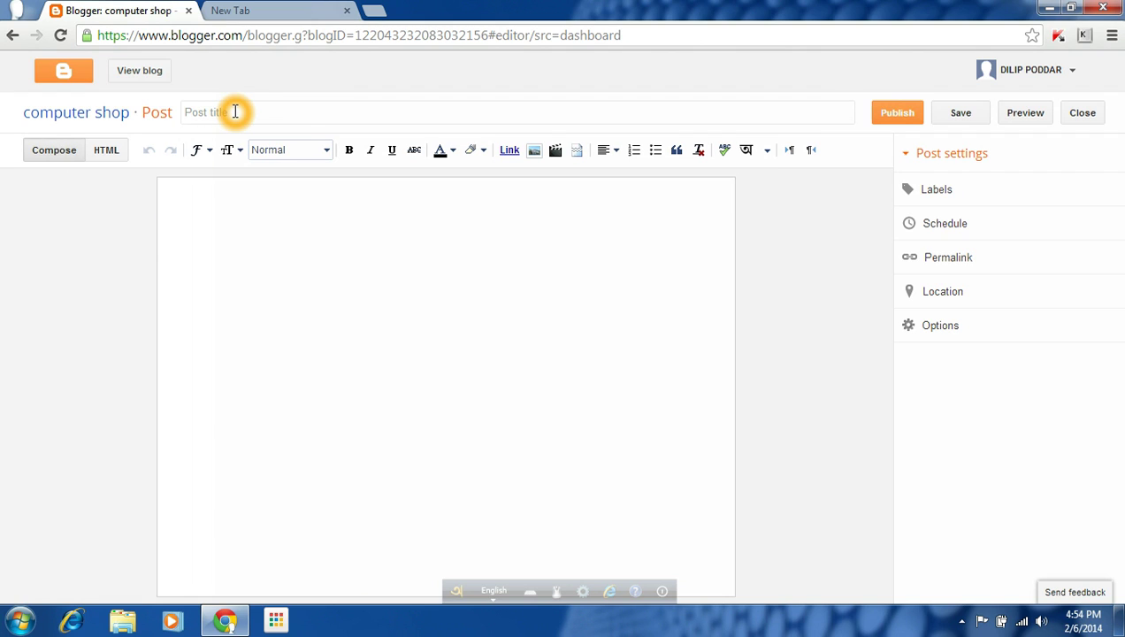
left_click(239, 117)
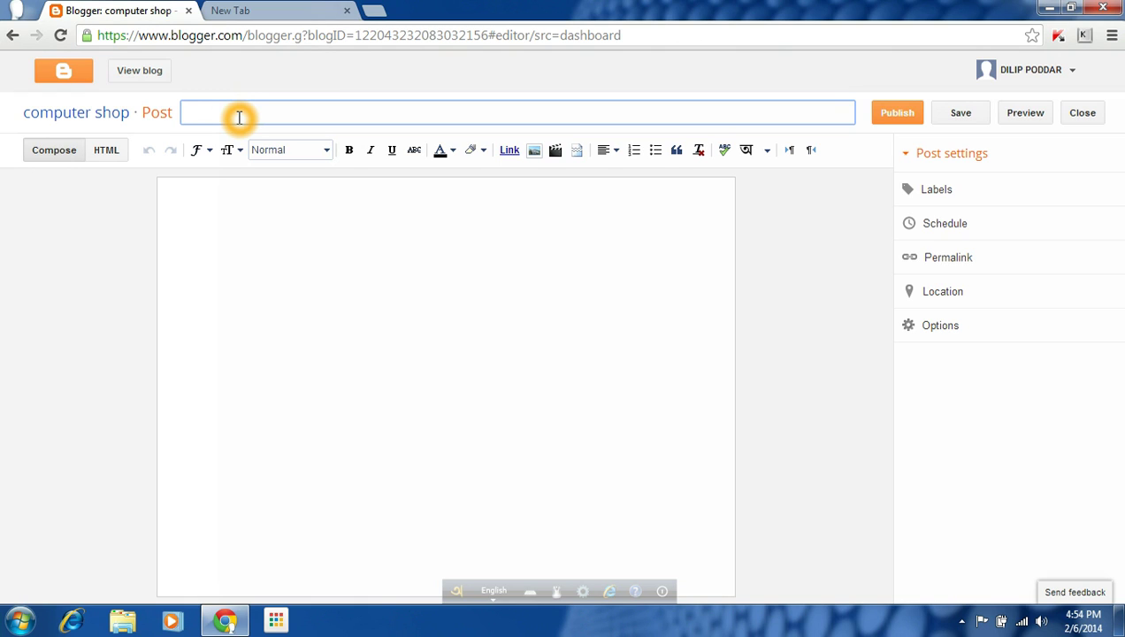
type("best computer 2014")
Write "my fevarite computer" in the body of the post
left_click(235, 228)
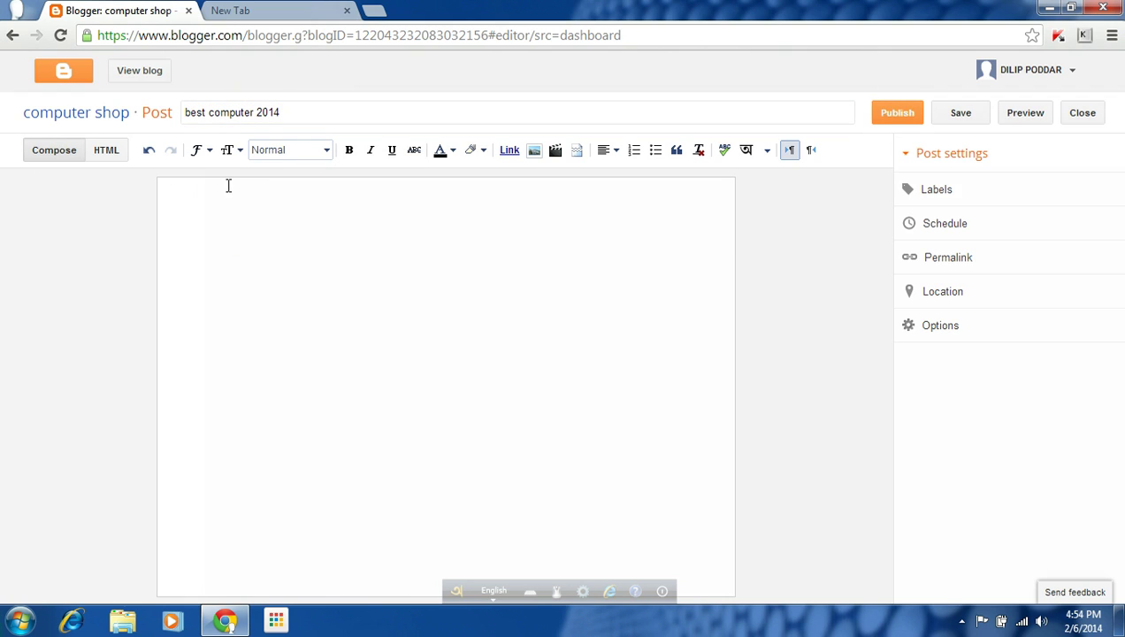
left_click(210, 195)
left_click(211, 210)
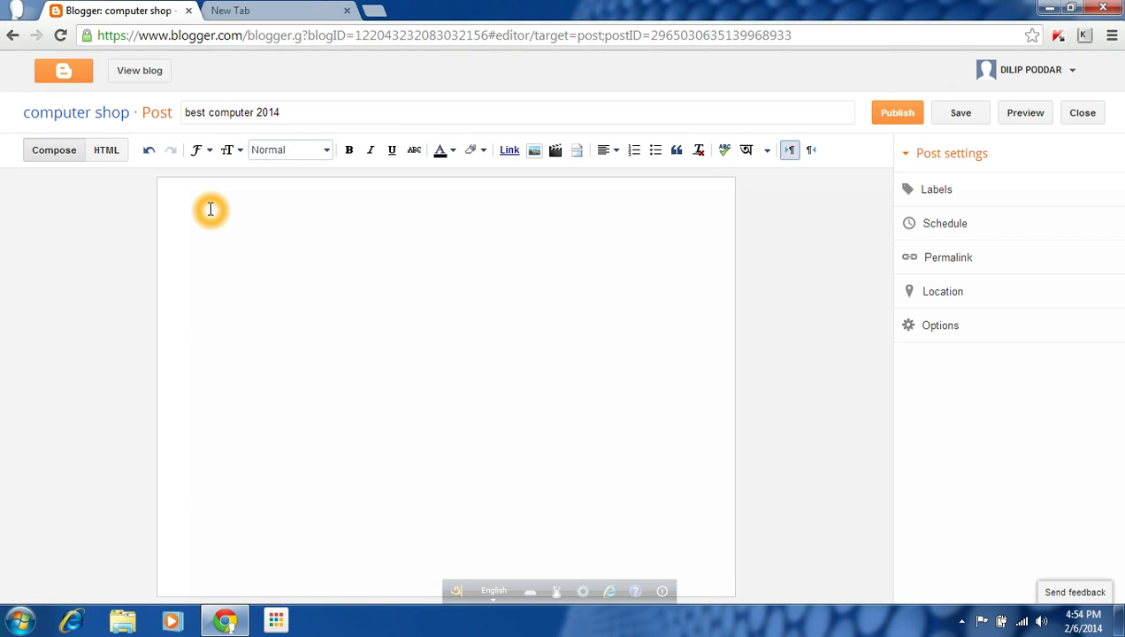
type("my fevarite computer")
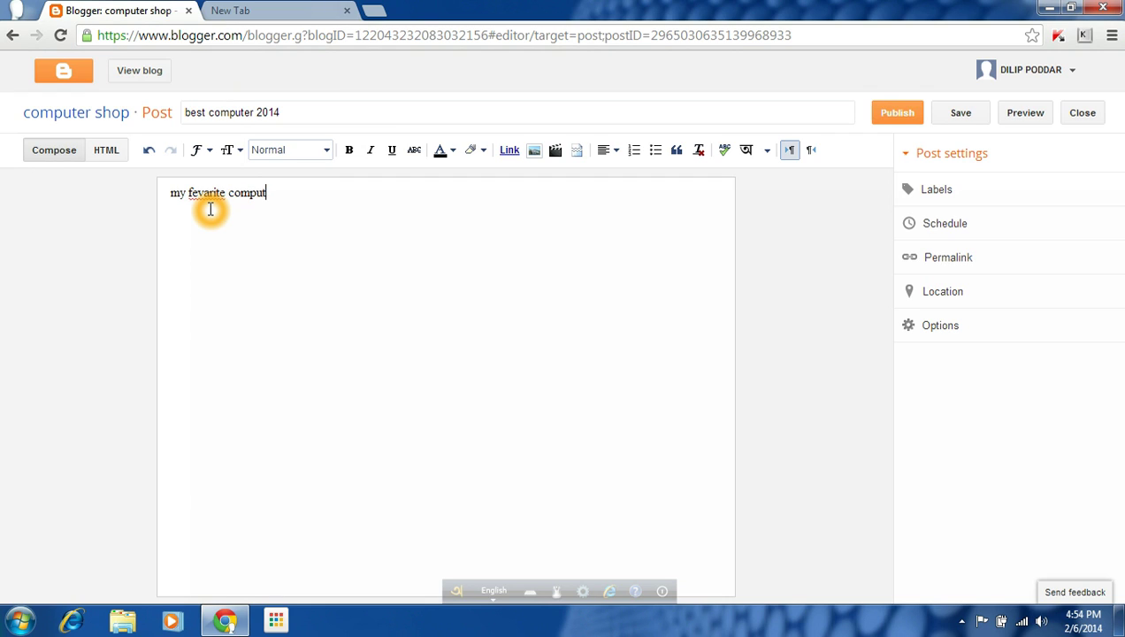
left_click(281, 213)
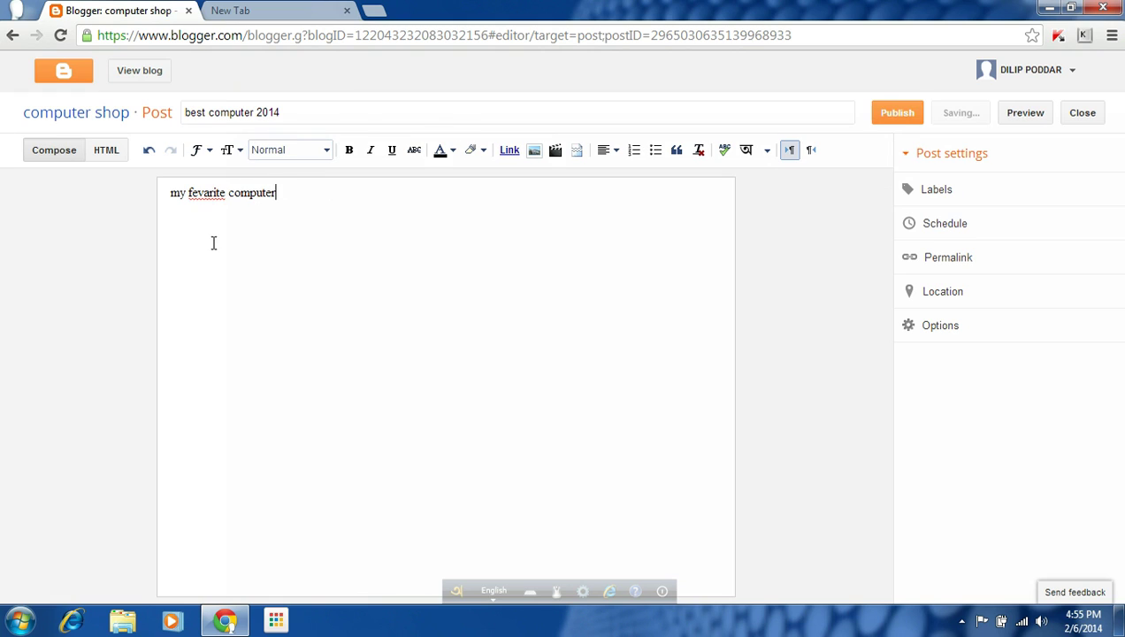
left_click(276, 197)
left_click(267, 196)
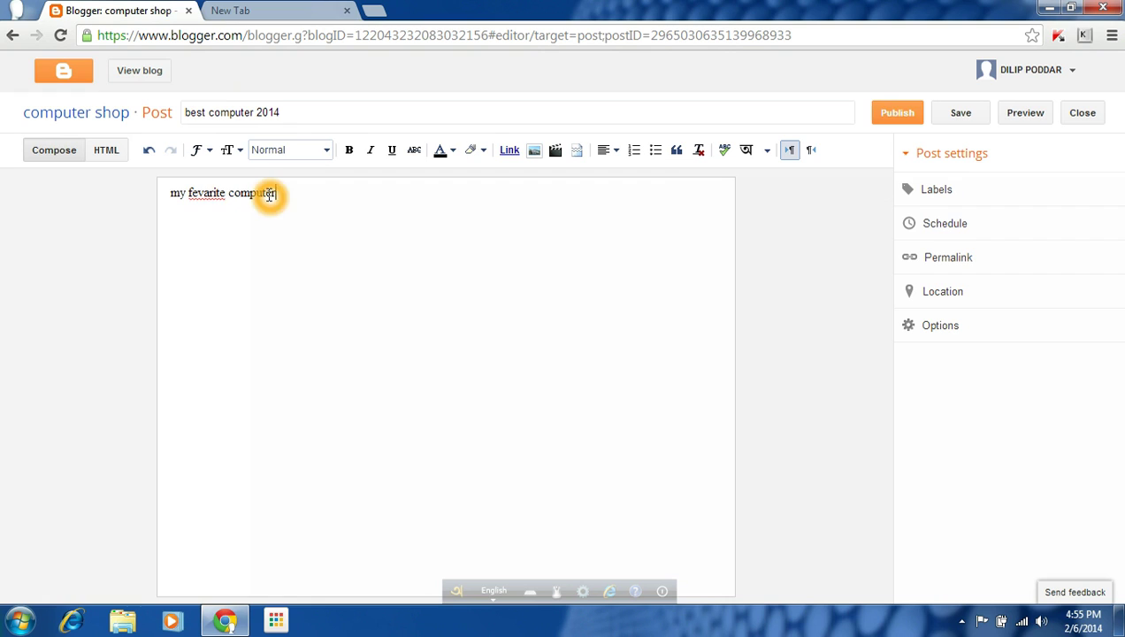
left_click(151, 187)
left_click(276, 197)
left_click(280, 208)
left_click(284, 198)
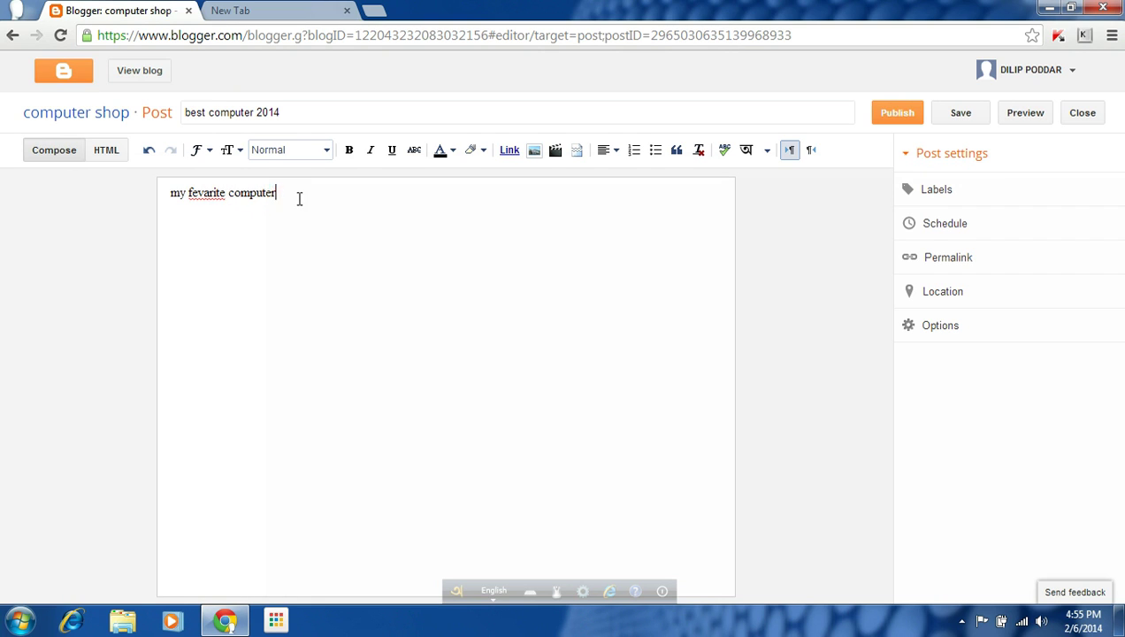
left_click(334, 203)
left_click(304, 192)
left_click(491, 201)
left_click(280, 195)
left_click(314, 182)
left_click(285, 195)
left_click(363, 194)
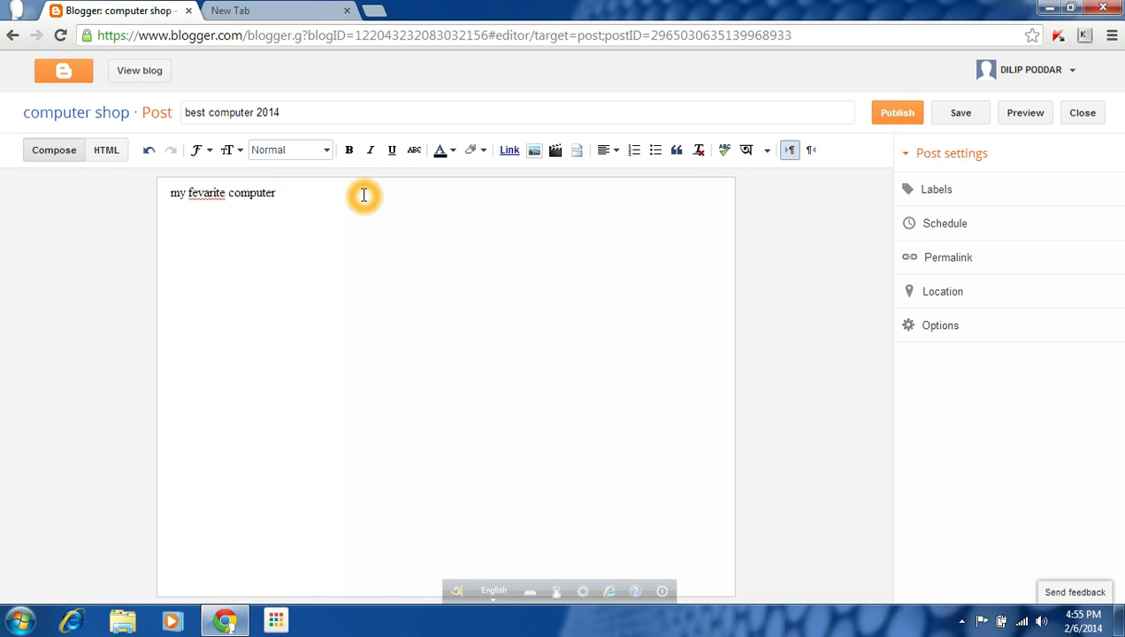
left_click(305, 205)
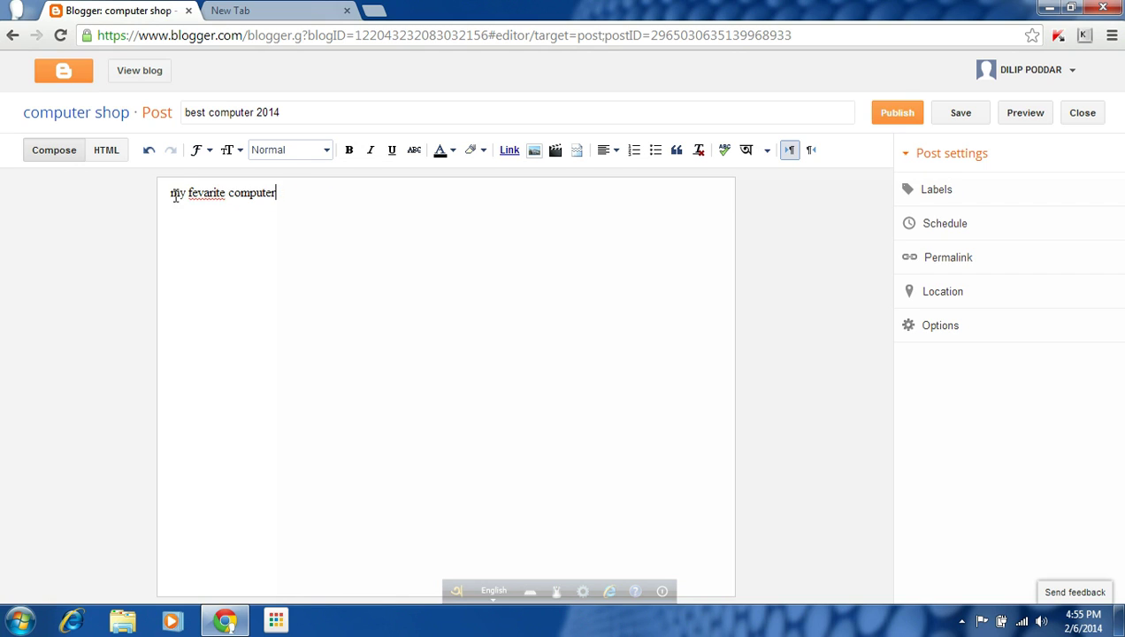
left_click(276, 199)
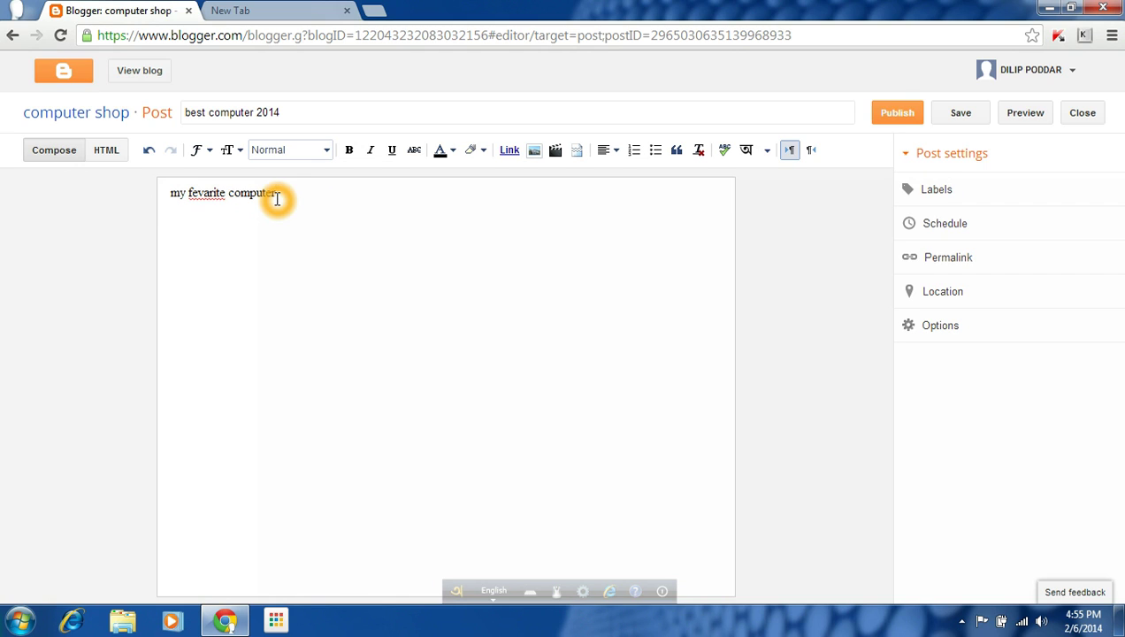
Format the body line "my fevarite computer" as a Minor heading
left_click(329, 189)
left_click(323, 152)
left_click(311, 158)
left_click(316, 157)
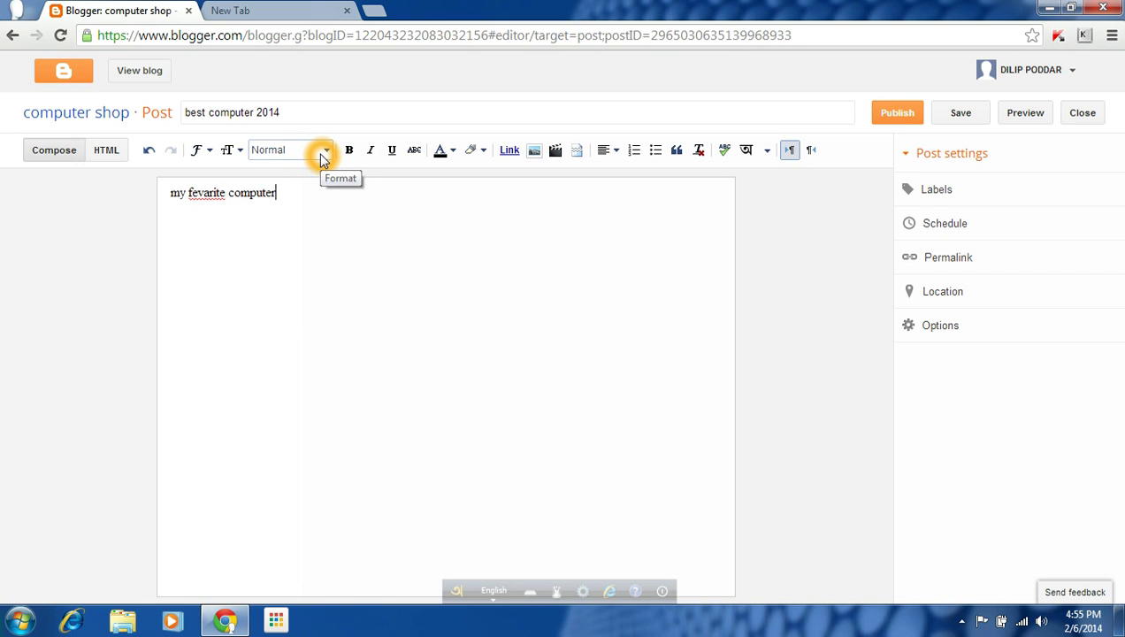
left_click(324, 154)
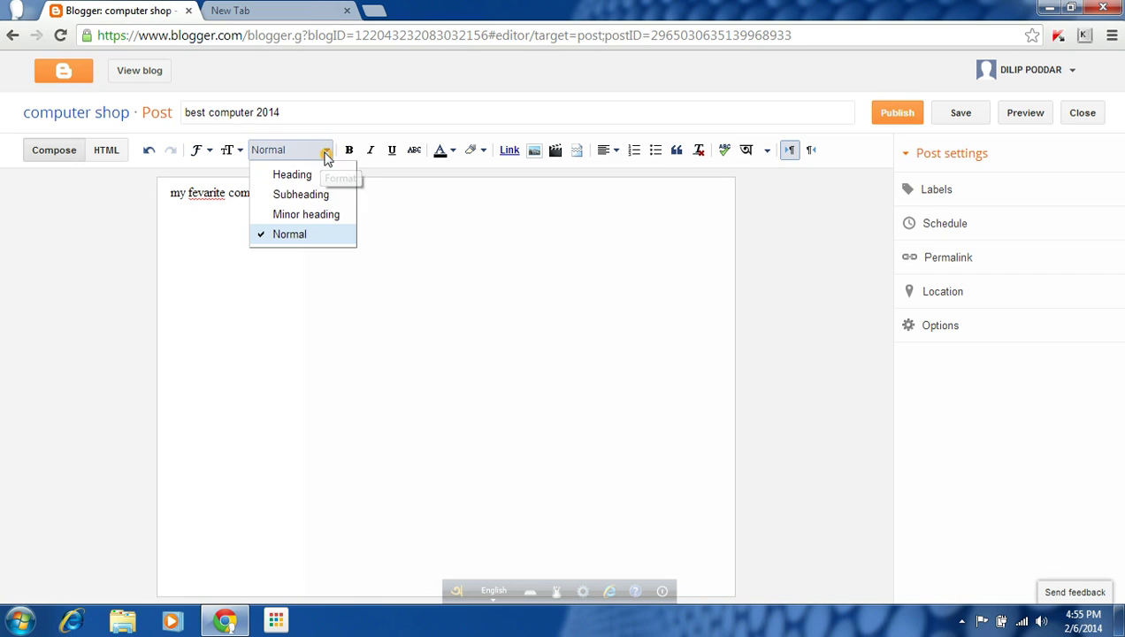
left_click(299, 218)
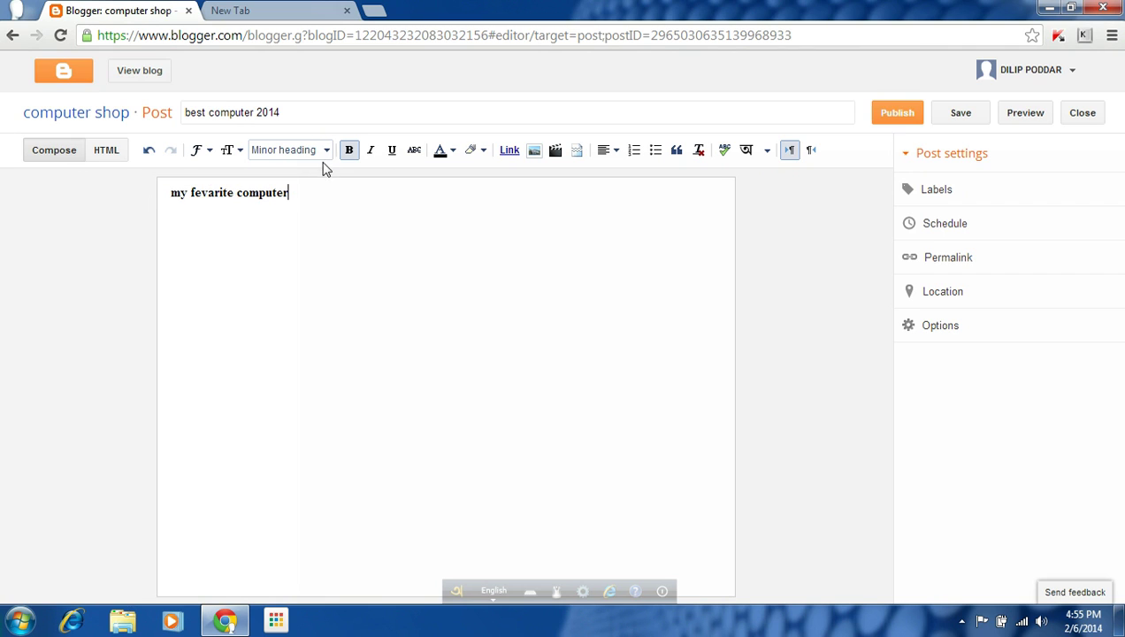
Try toggling bold and underline for the heading line without selecting its text
left_click(354, 149)
left_click(353, 151)
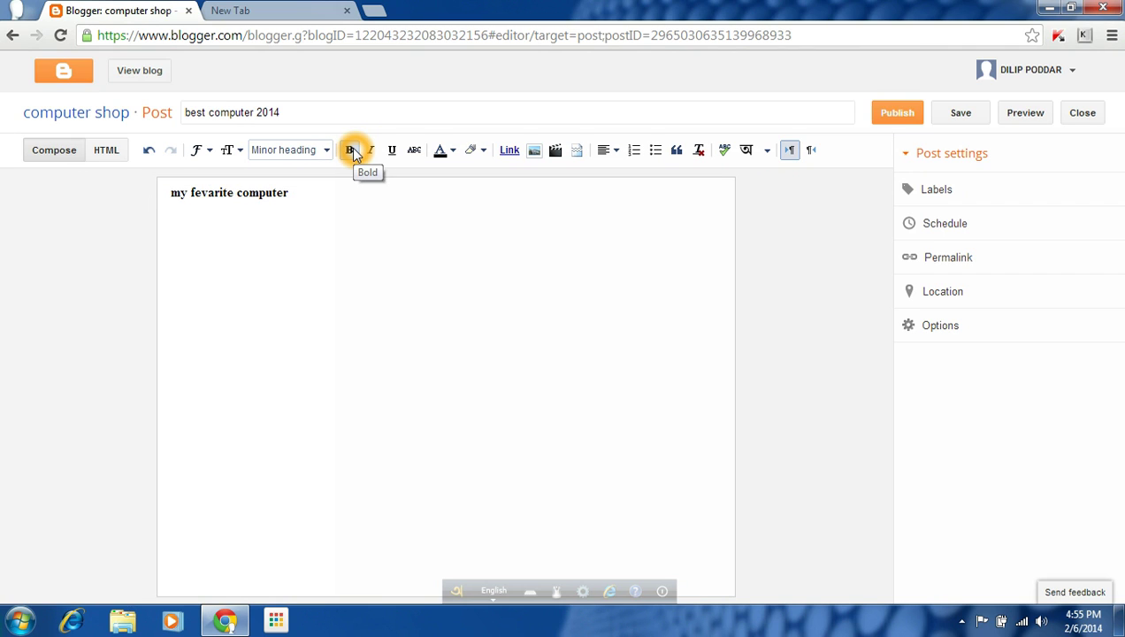
left_click(372, 150)
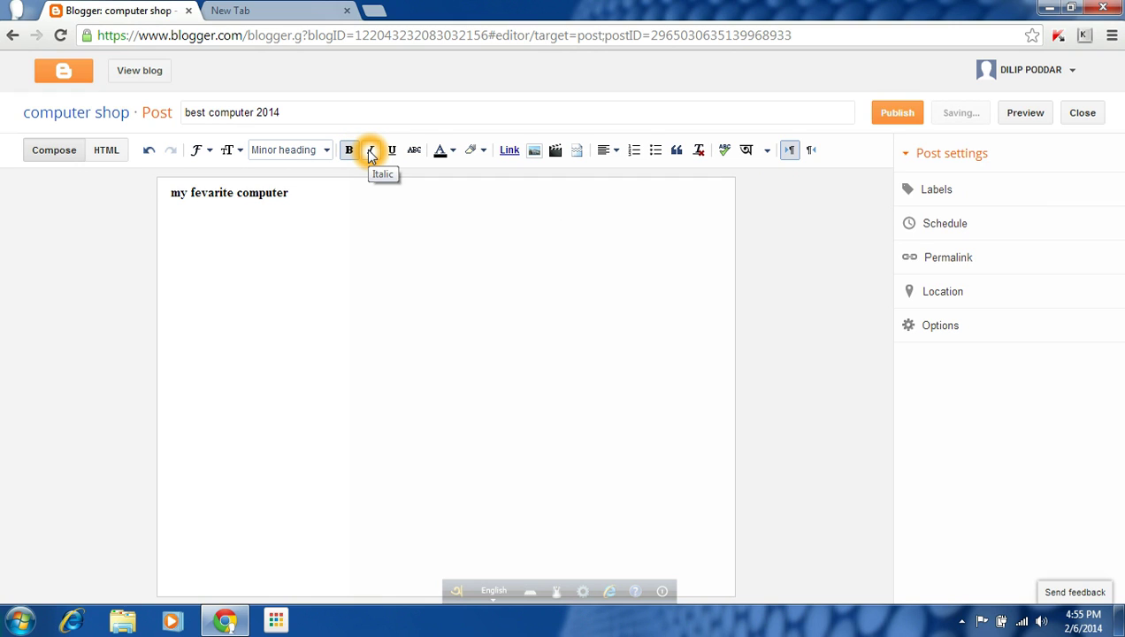
left_click(354, 150)
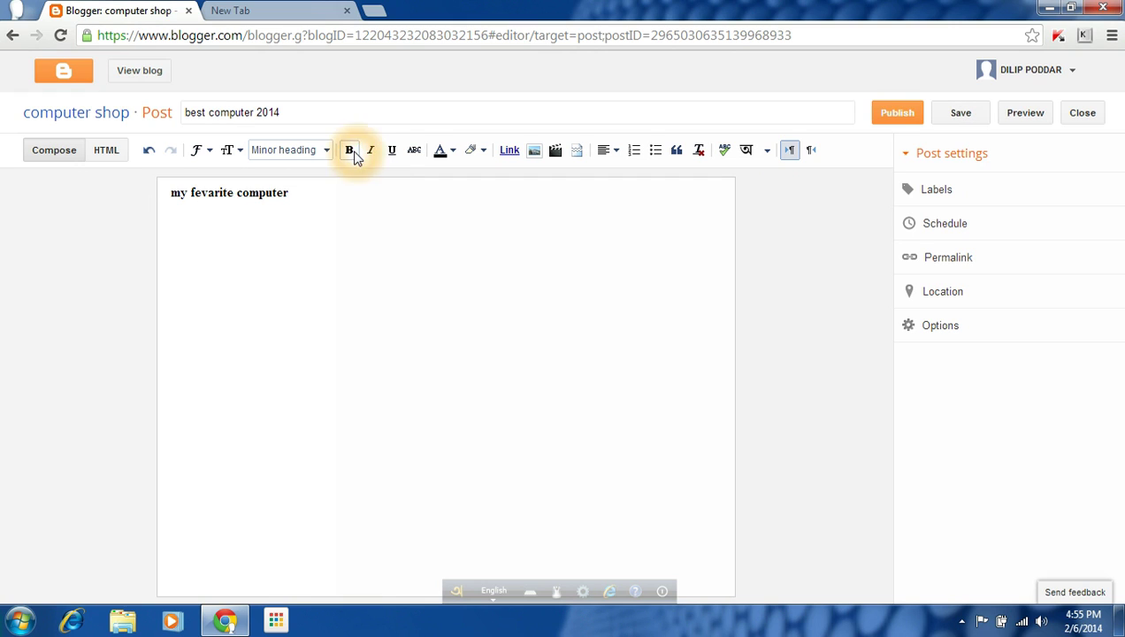
left_click(389, 152)
left_click(388, 154)
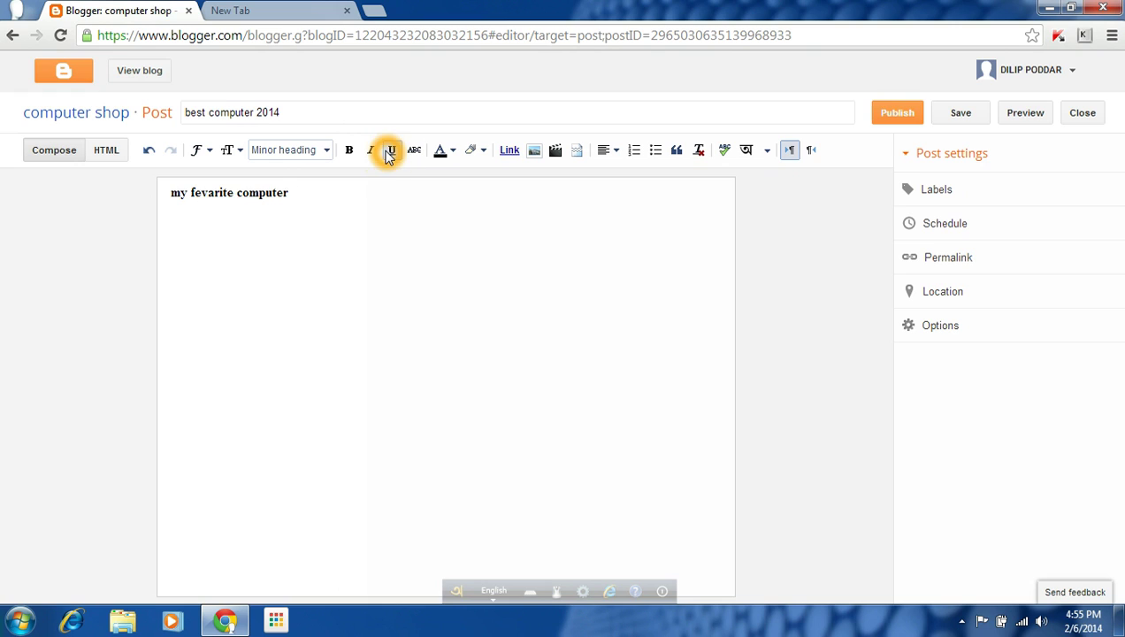
Select the whole heading line in the post body and make it italic
left_click(167, 194)
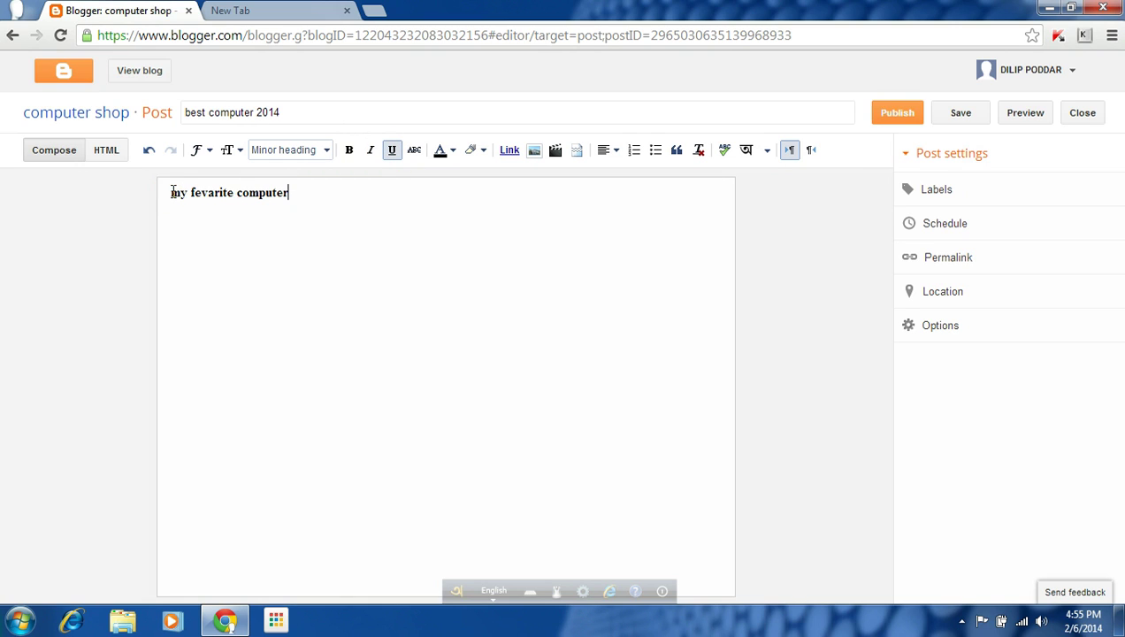
left_click(172, 196)
left_click(174, 196)
left_click_drag(174, 193, 308, 198)
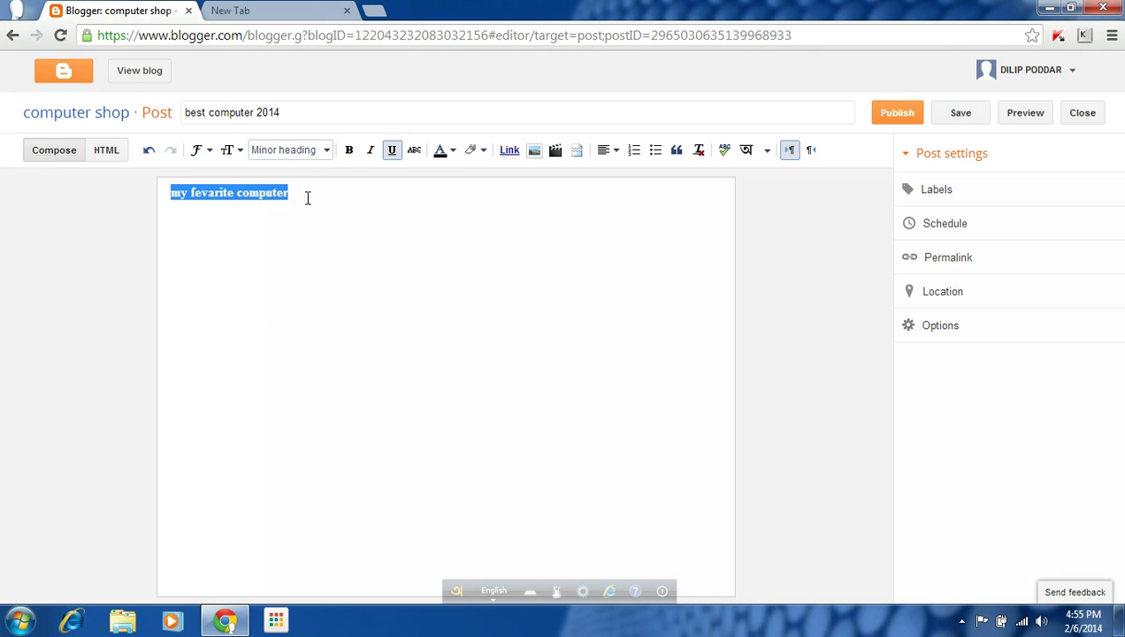
left_click(370, 150)
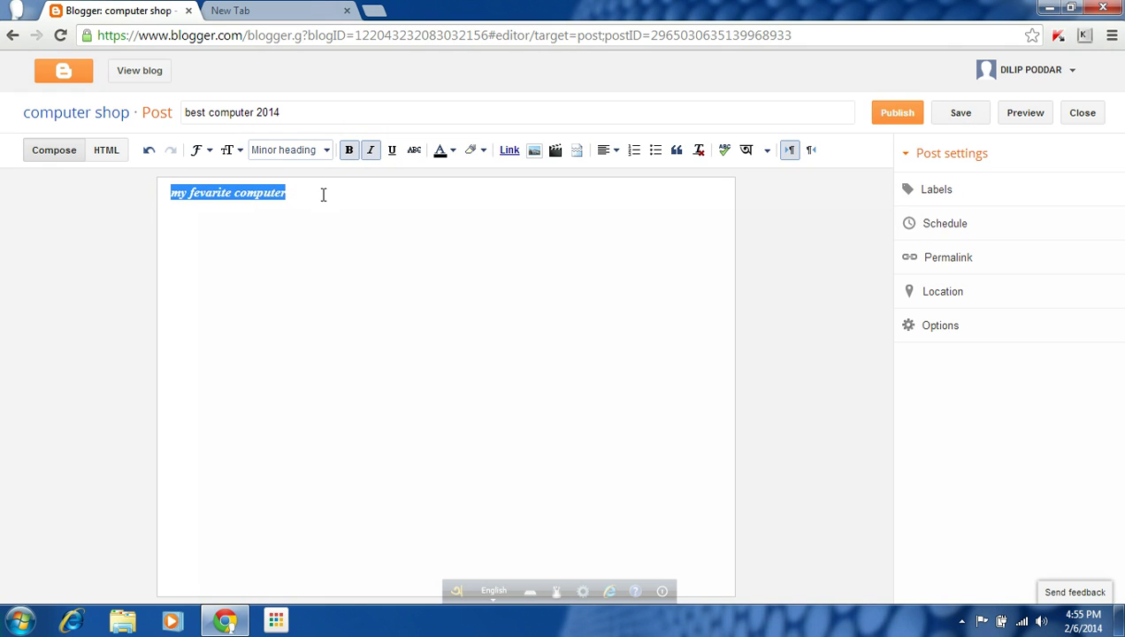
Set the text colour of the selected heading line to blue and deselect it
left_click(449, 154)
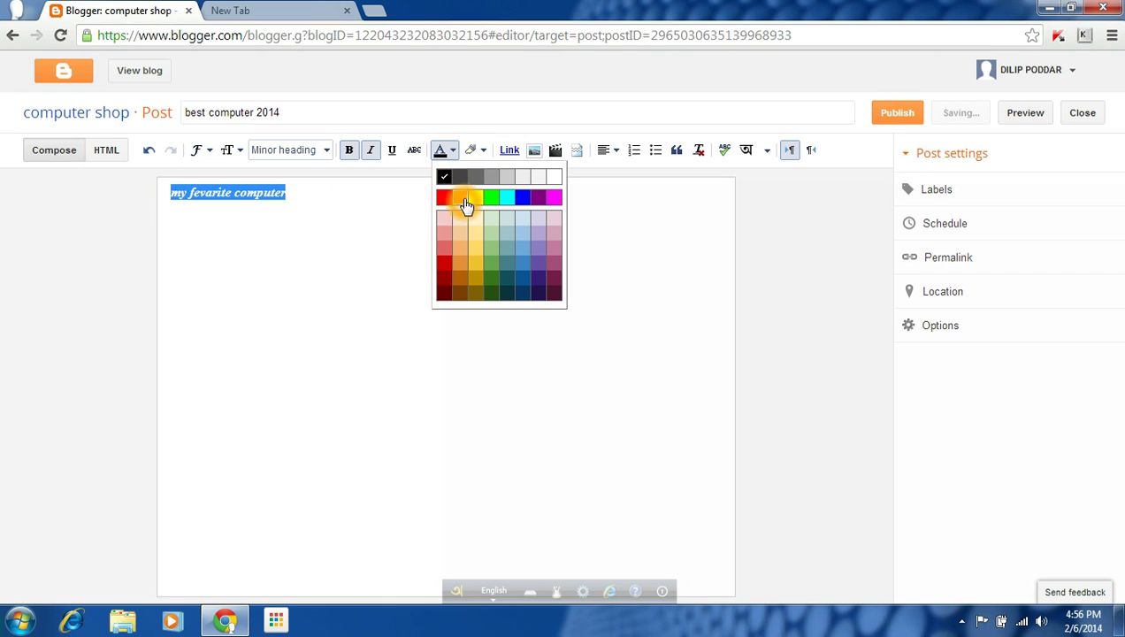
left_click(522, 200)
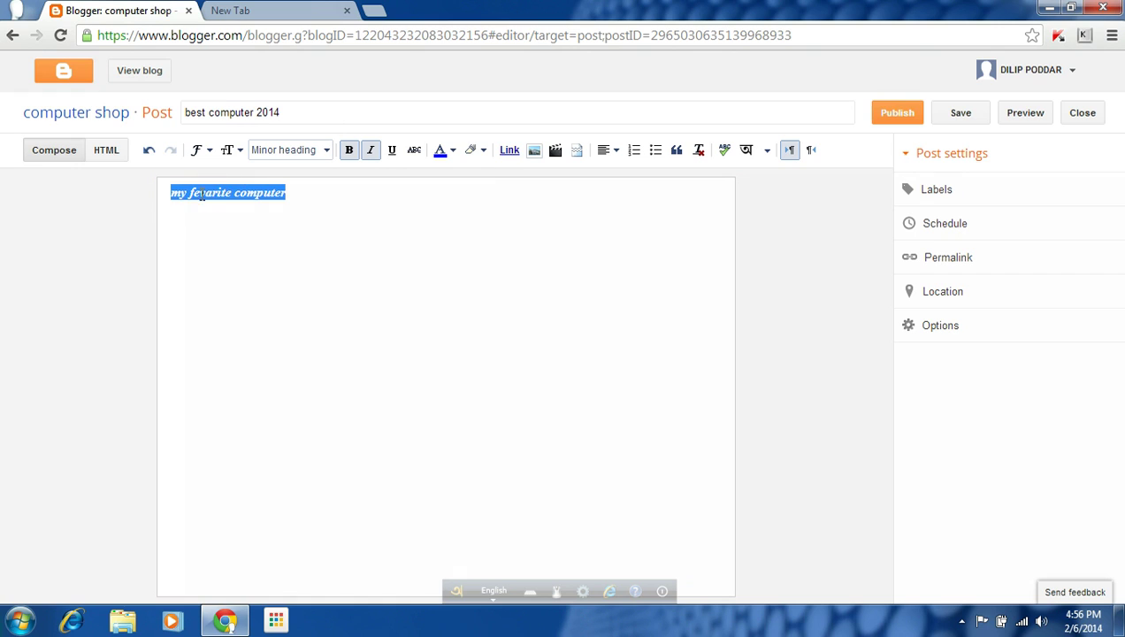
left_click_drag(176, 192, 299, 191)
left_click(259, 207)
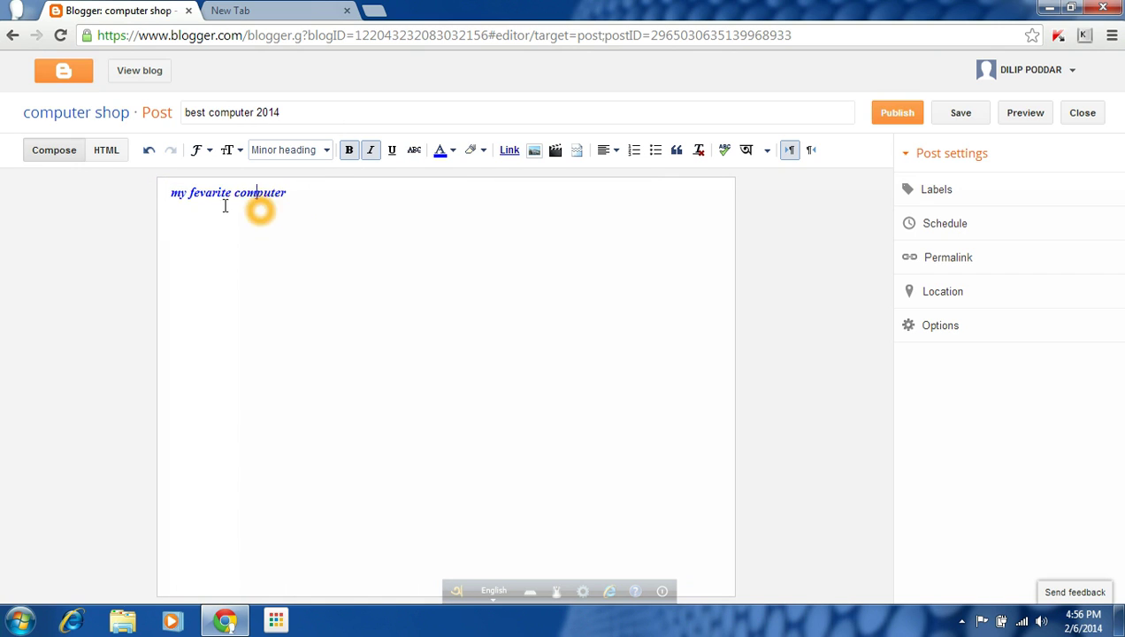
Clear the text selection and dismiss the save error notice above the editor
left_click_drag(170, 194, 289, 194)
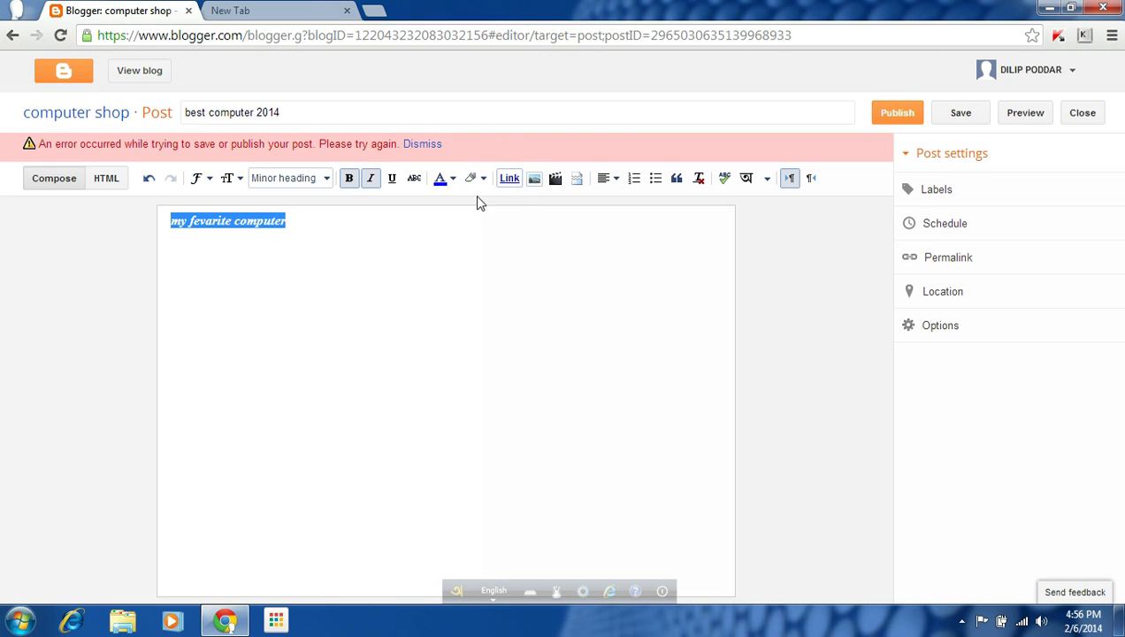
left_click(197, 262)
left_click(326, 308)
left_click(287, 268)
left_click(287, 270)
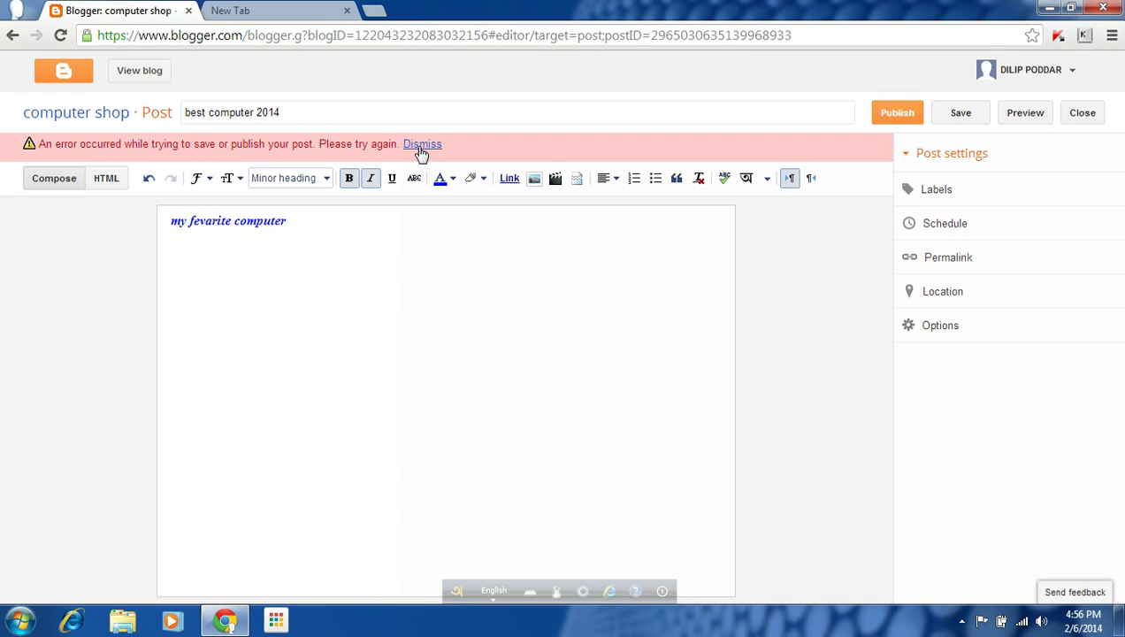
left_click(422, 146)
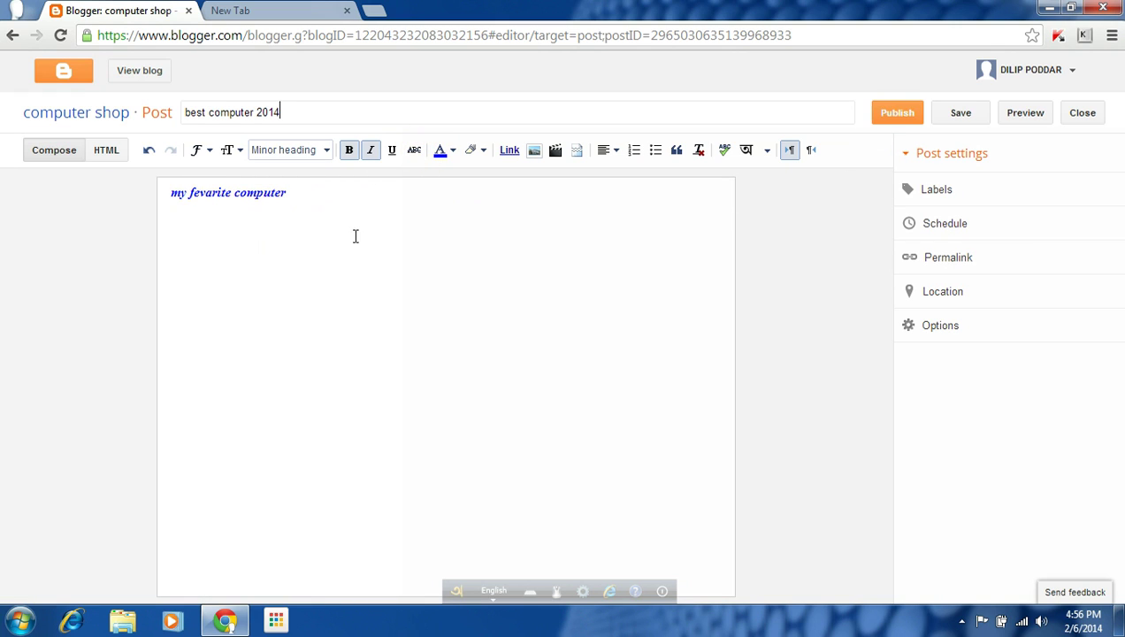
left_click(178, 201)
left_click(643, 119)
left_click(460, 237)
left_click(534, 151)
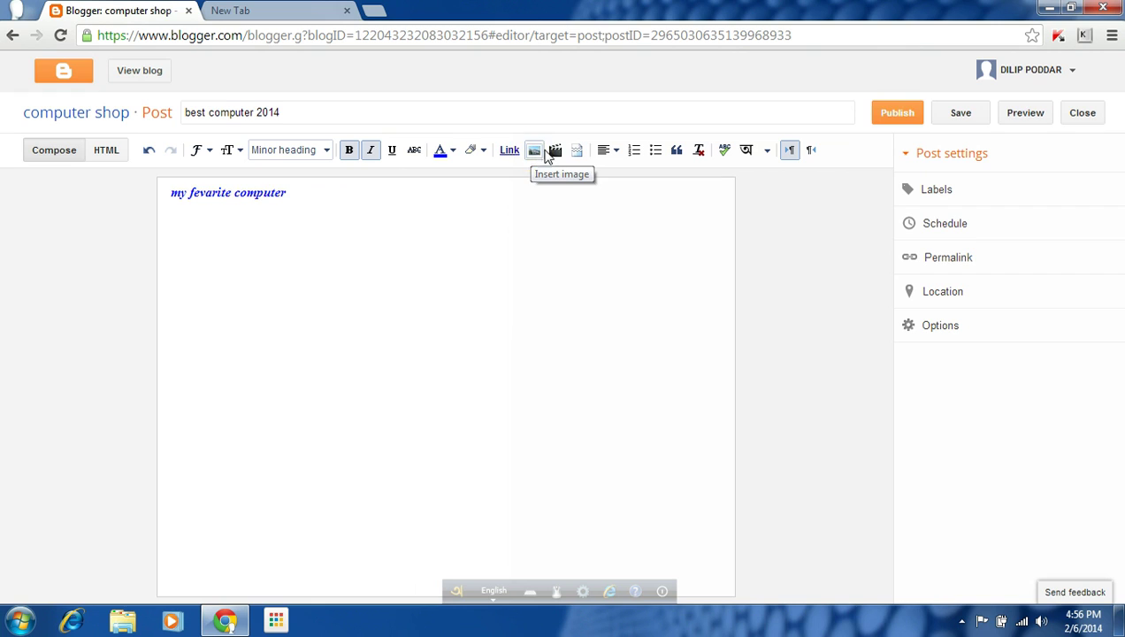
left_click(561, 152)
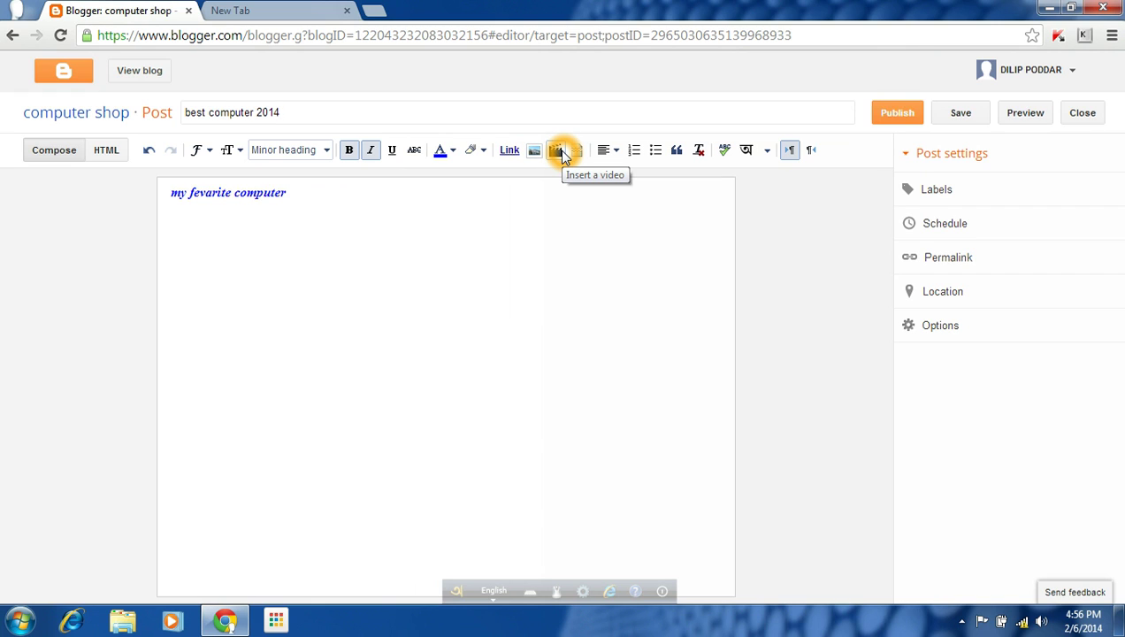
left_click(611, 152)
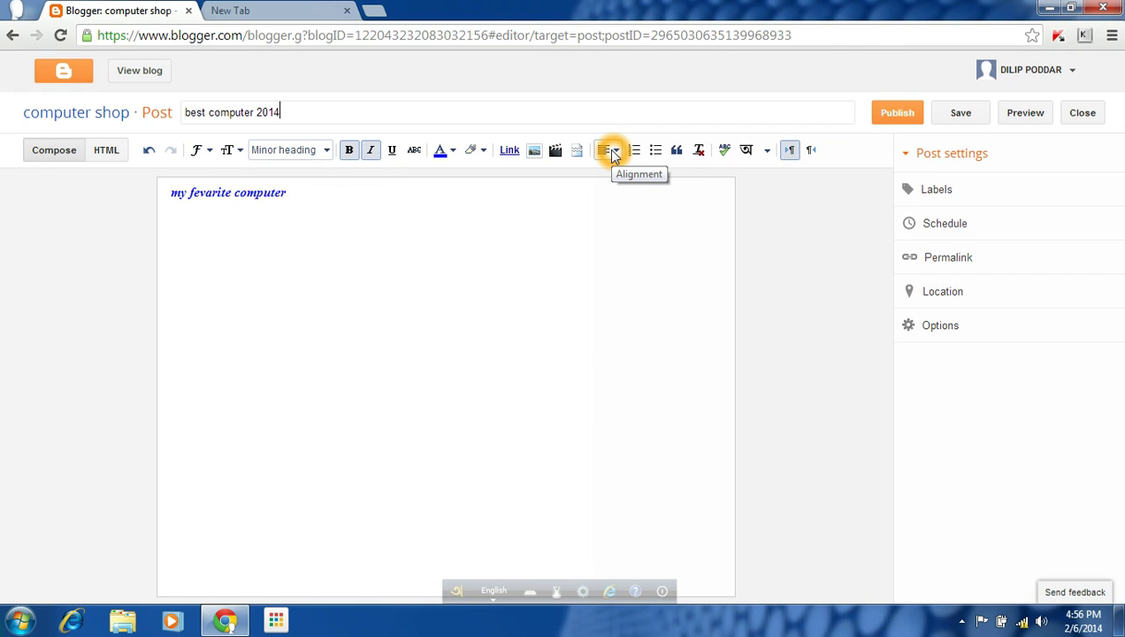
left_click(703, 152)
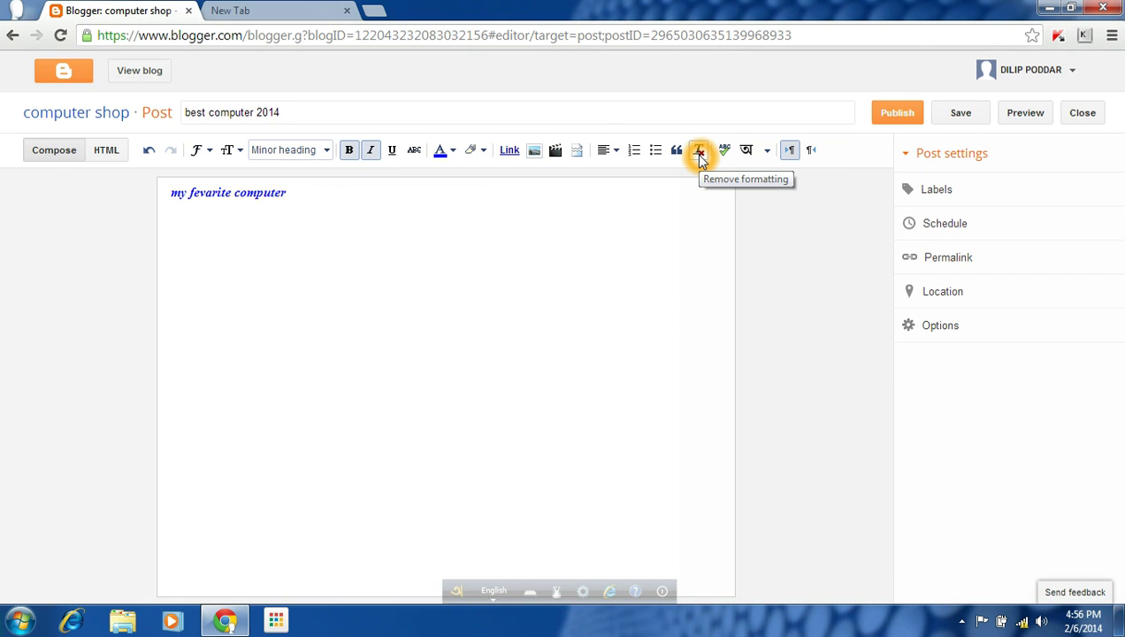
left_click(745, 153)
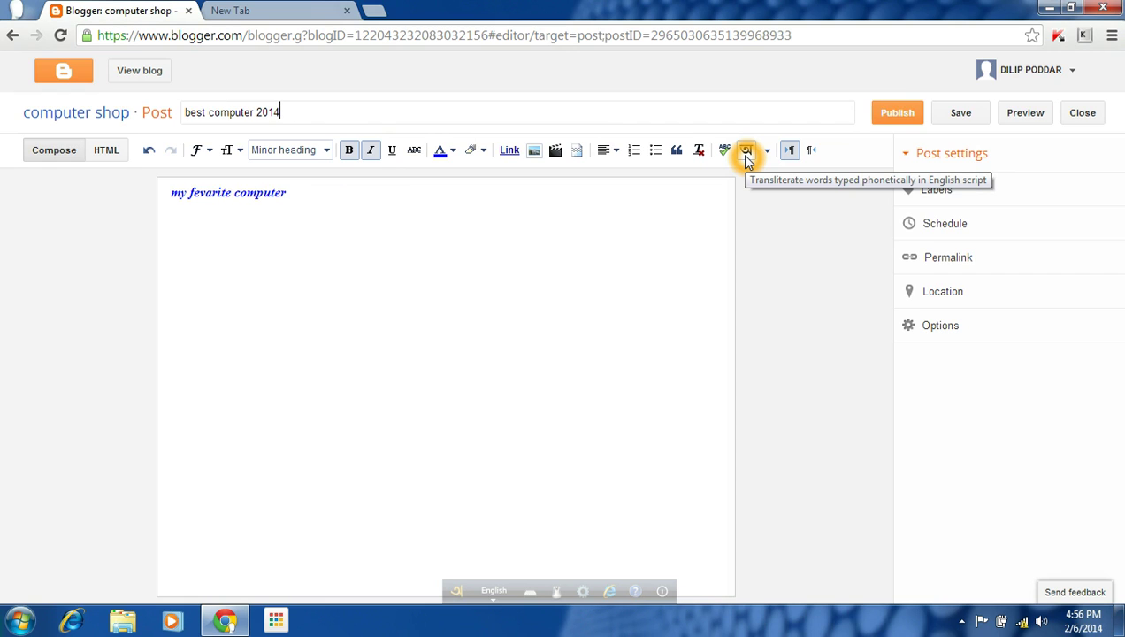
left_click(183, 208)
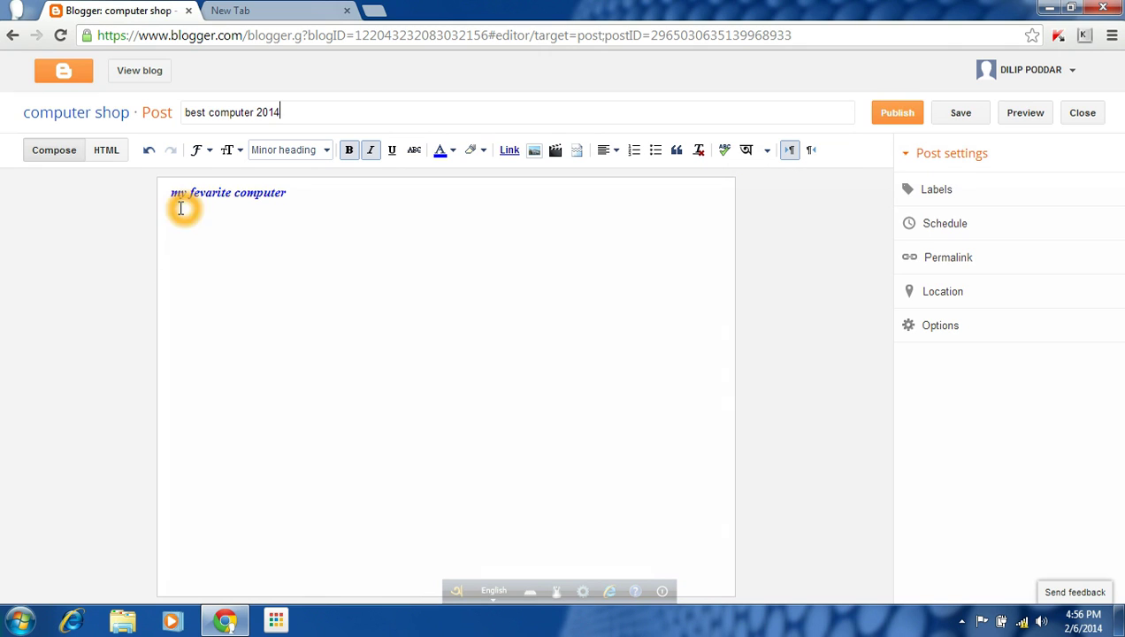
left_click(357, 217)
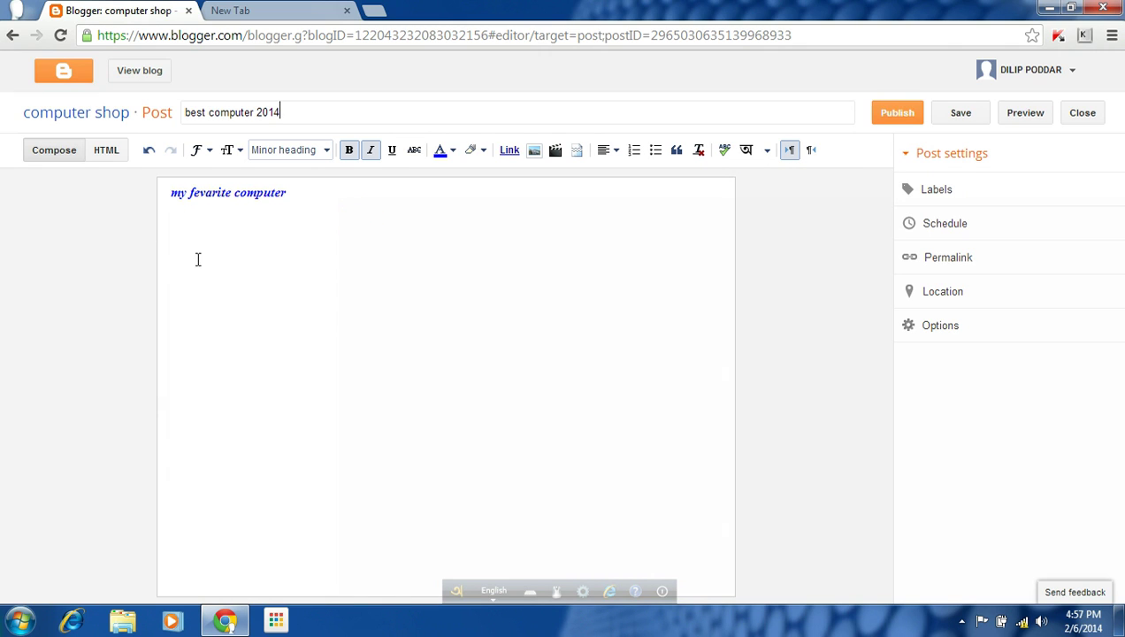
left_click(342, 239)
left_click(227, 212)
left_click(227, 205)
left_click(370, 214)
left_click(306, 193)
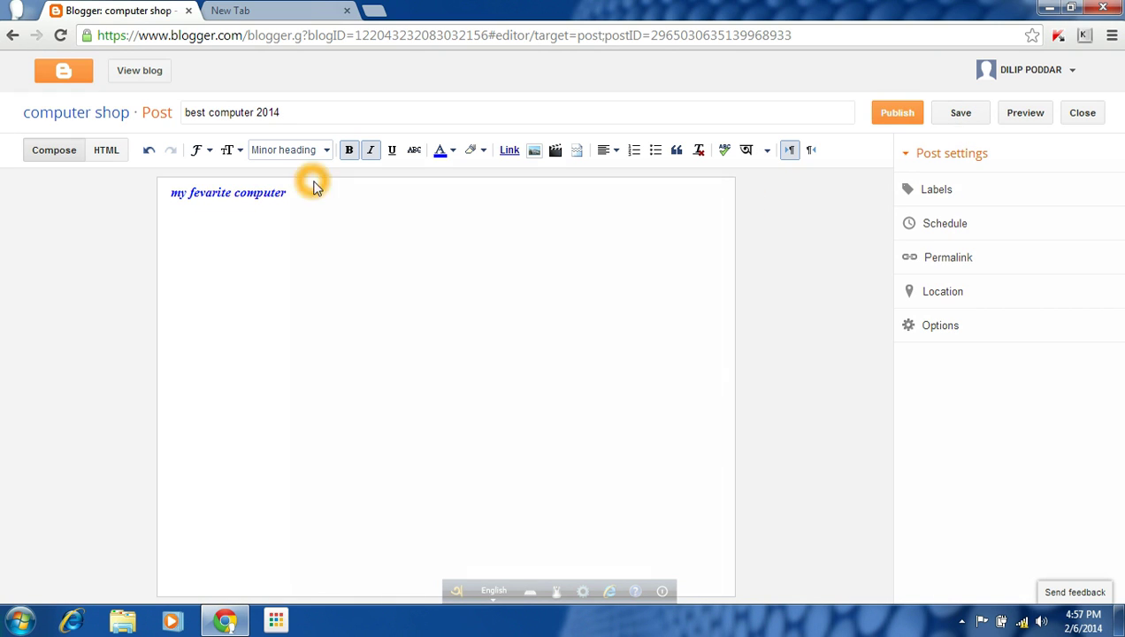
left_click(466, 252)
left_click(461, 244)
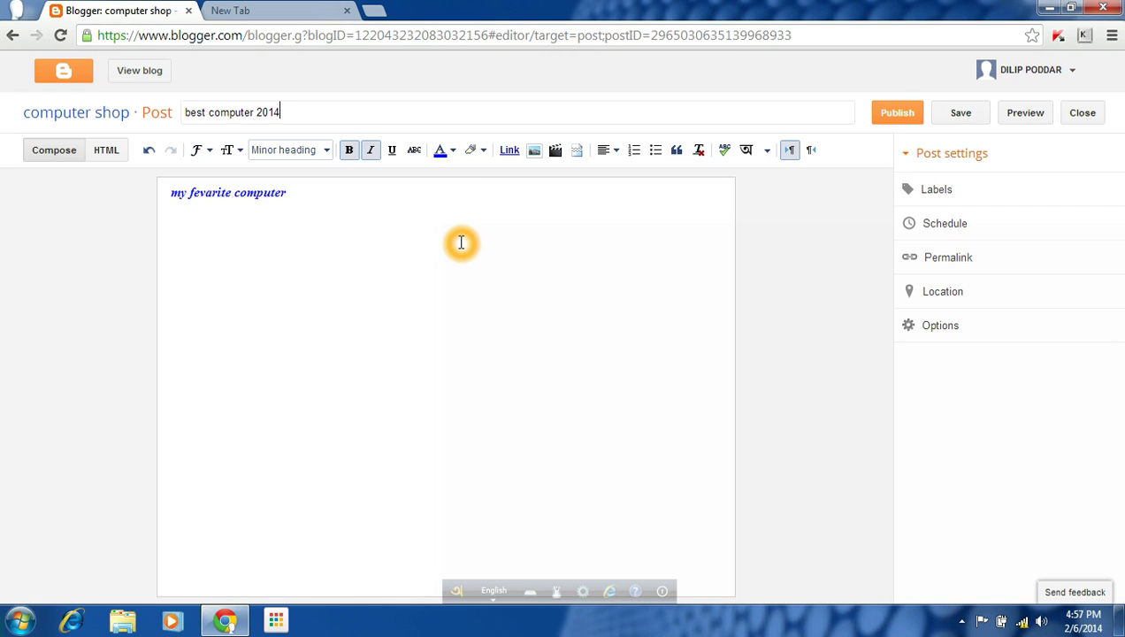
left_click(459, 244)
left_click(440, 253)
left_click(494, 246)
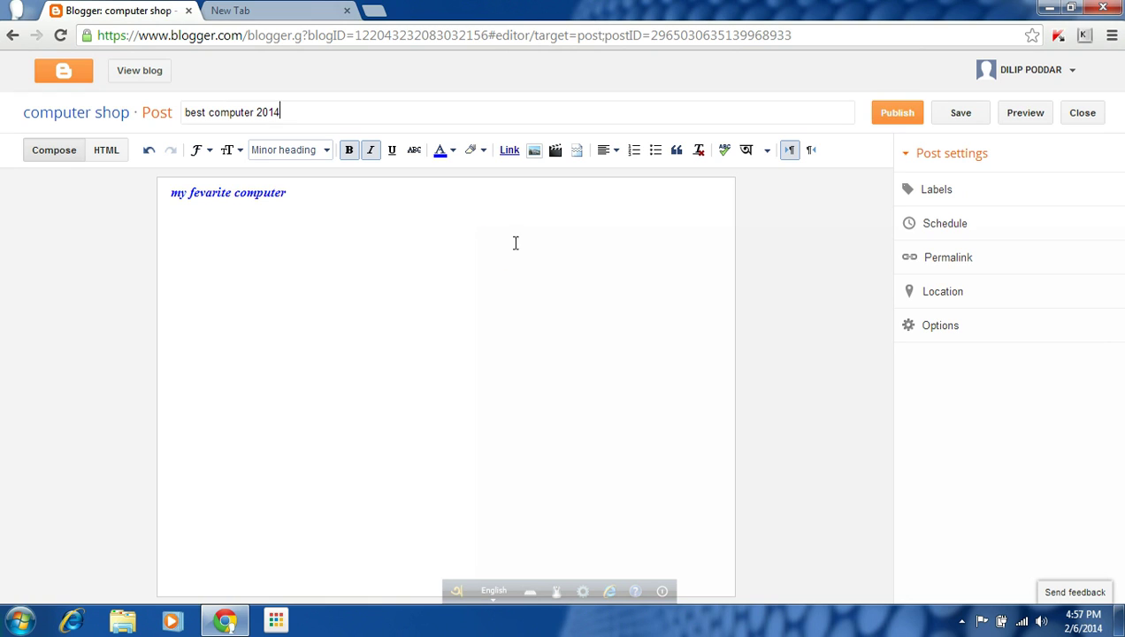
left_click(554, 256)
left_click(557, 260)
left_click(739, 221)
left_click(196, 221)
left_click(262, 221)
left_click(440, 226)
left_click(446, 227)
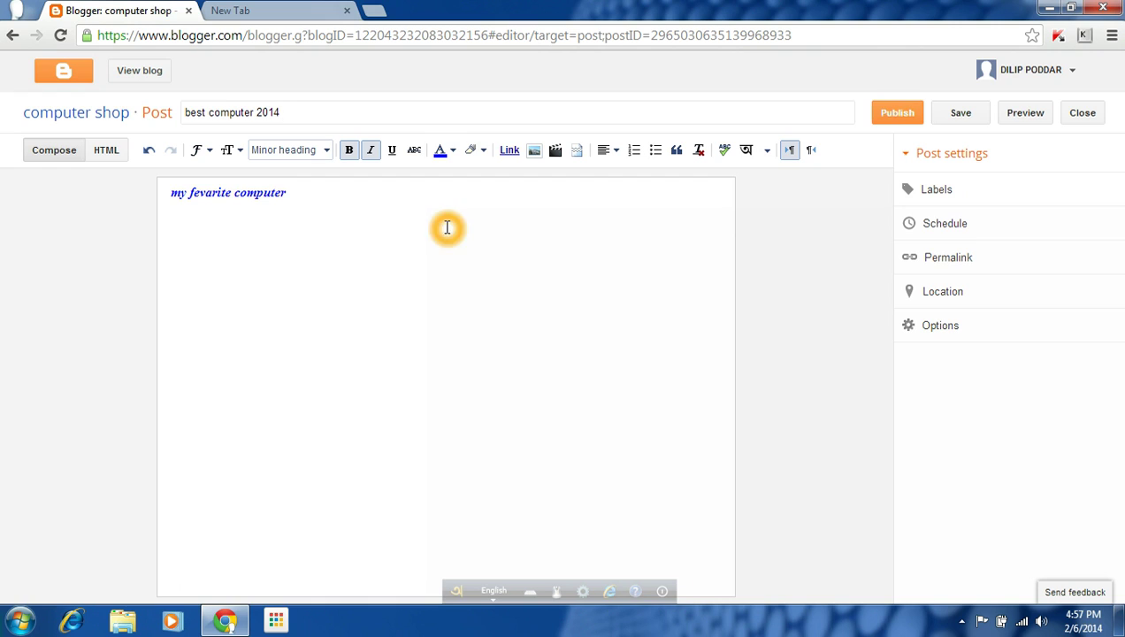
left_click(351, 227)
left_click(210, 225)
left_click(294, 215)
left_click(373, 213)
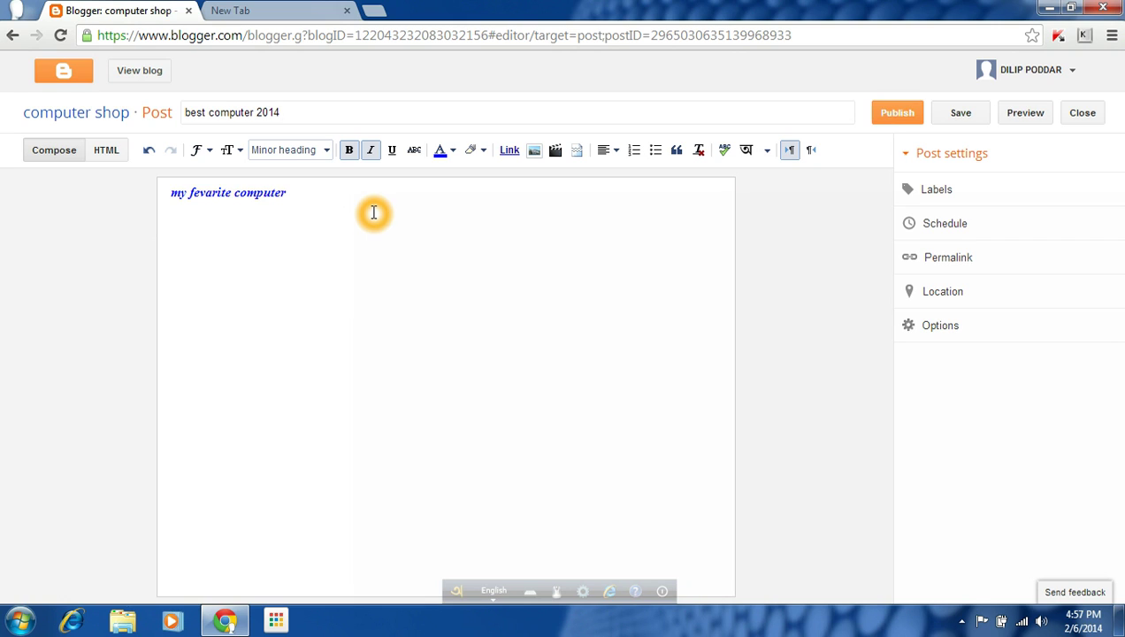
left_click(378, 209)
left_click(380, 208)
left_click(381, 210)
Save the "best computer 2014" post and open its preview
left_click(969, 122)
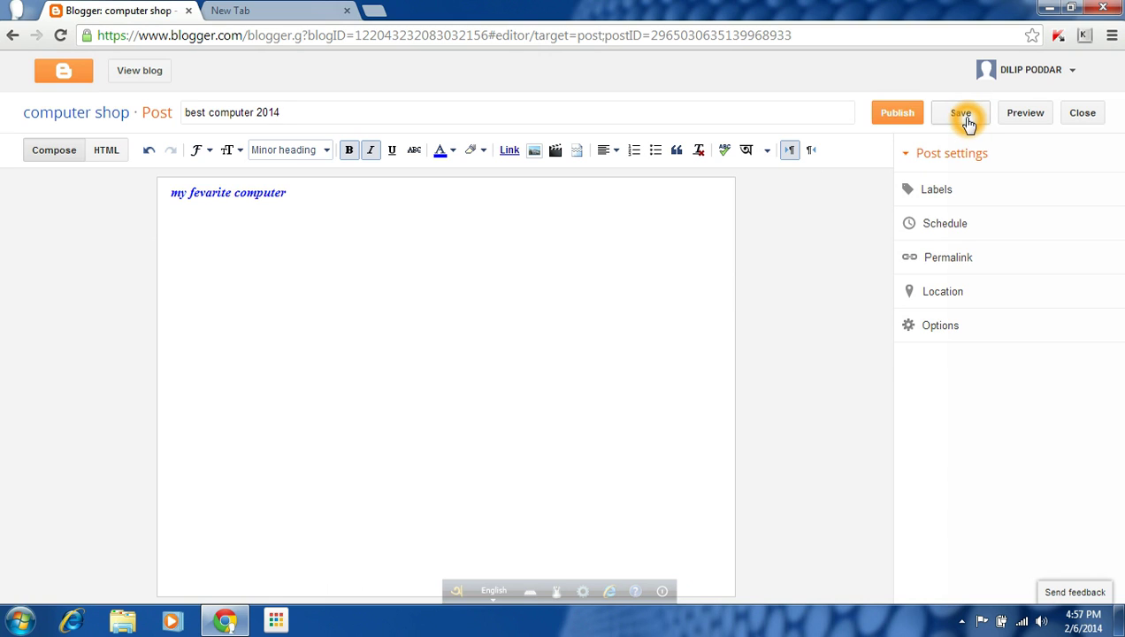
left_click(1019, 118)
left_click(955, 119)
left_click(959, 118)
left_click(1023, 117)
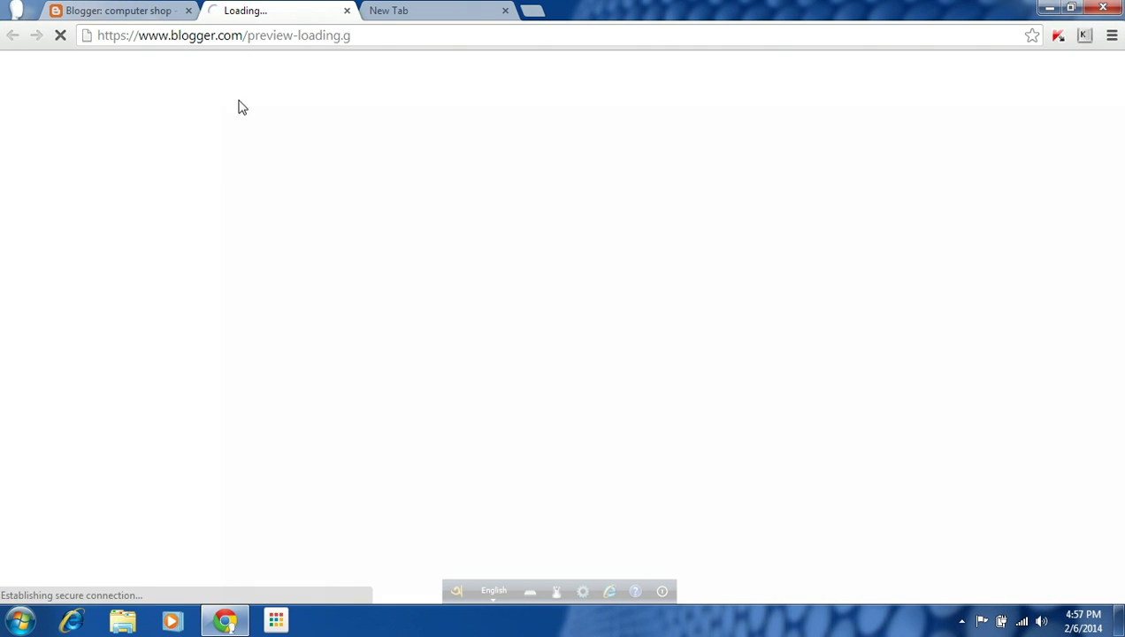
left_click(407, 128)
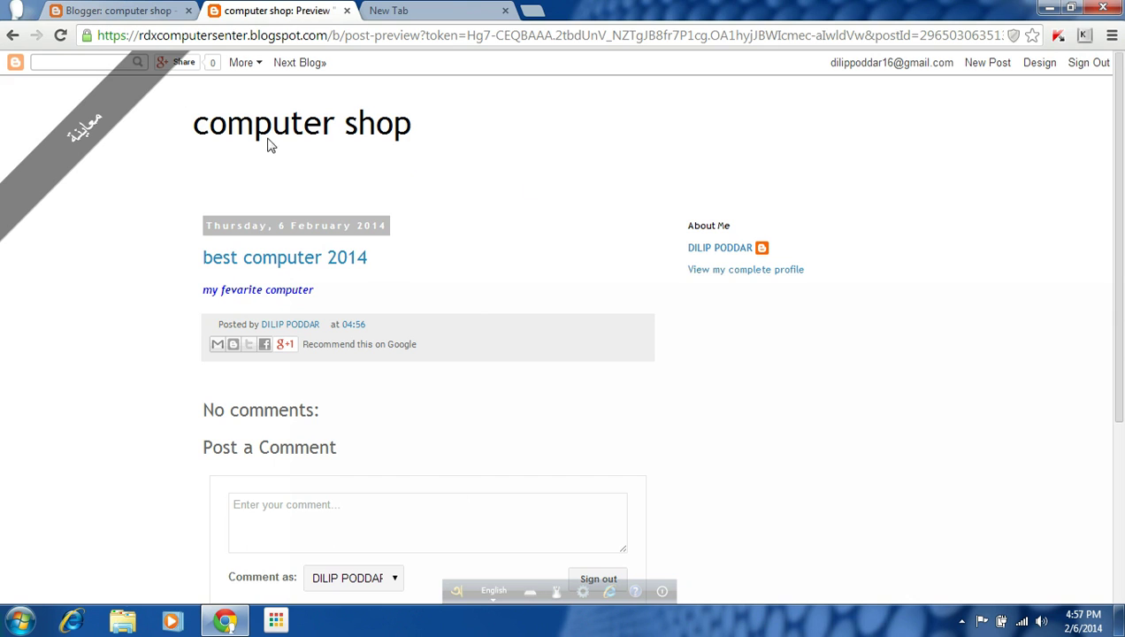
Close the blank browser tab, return to the post editor and publish the "best computer 2014" post
left_click(504, 11)
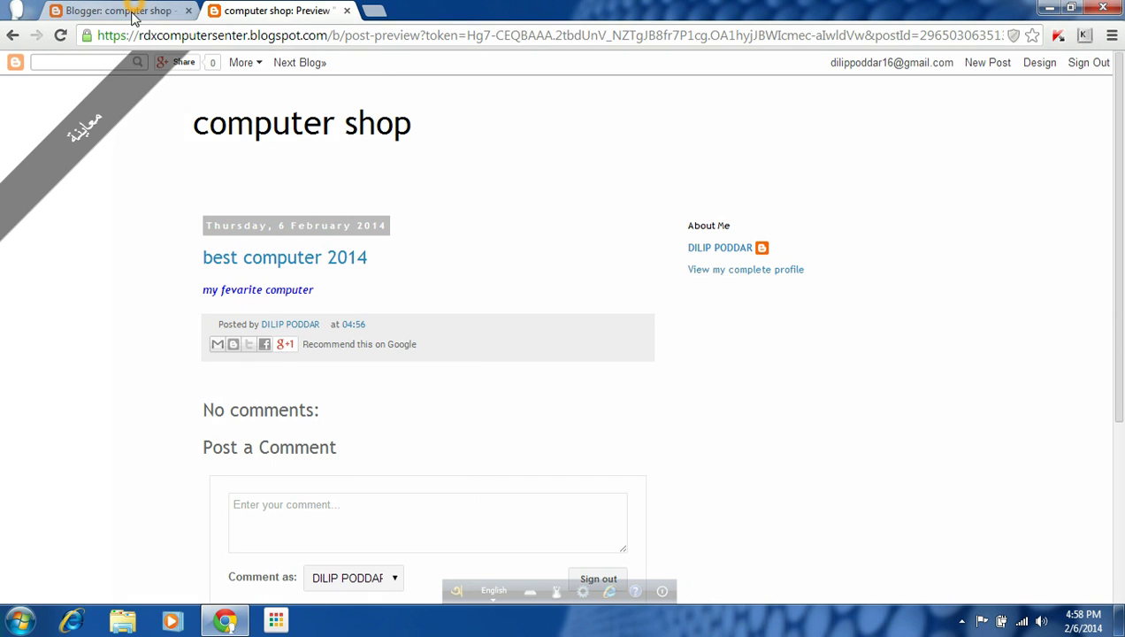
left_click(132, 10)
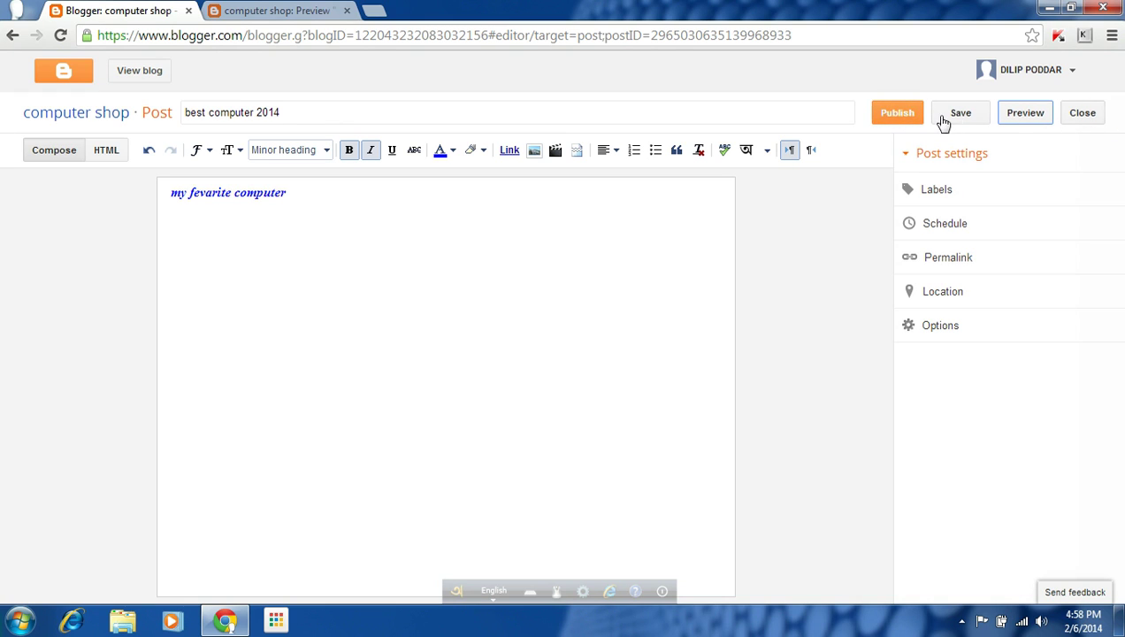
left_click(896, 115)
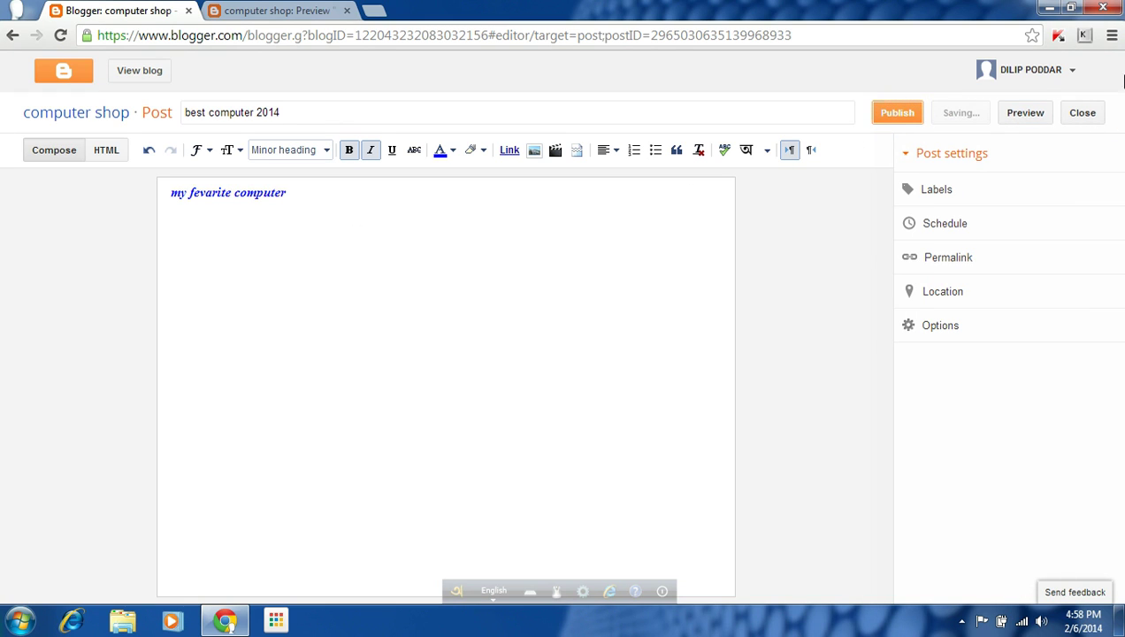
left_click(911, 110)
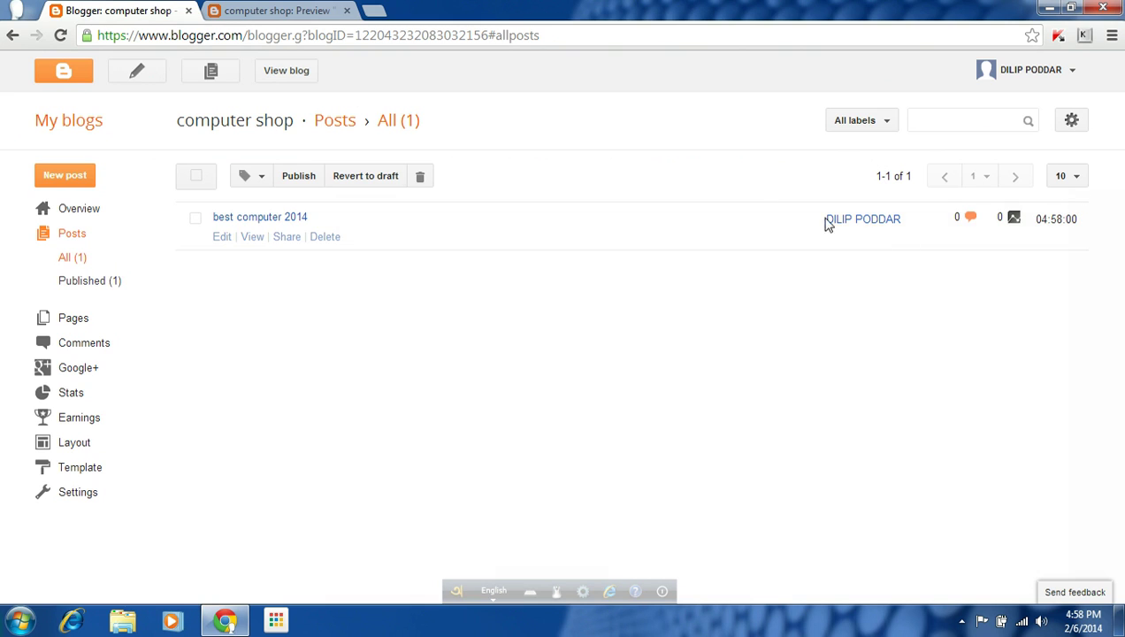
View the live computer shop blog with its published post, and close the preview and blog tabs
left_click(286, 73)
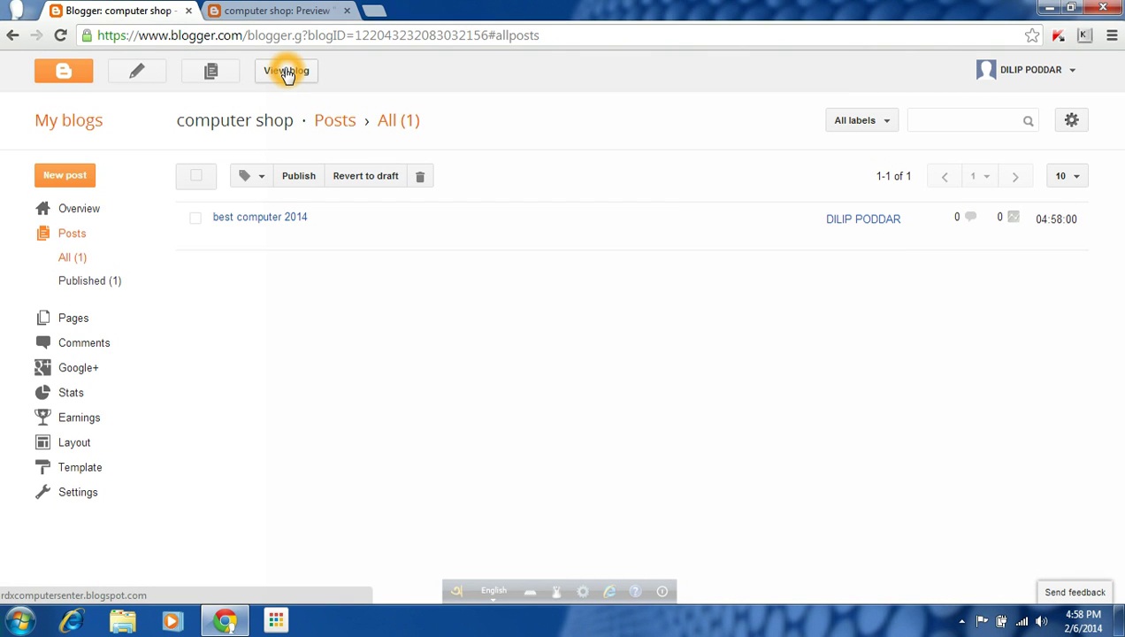
left_click(350, 197)
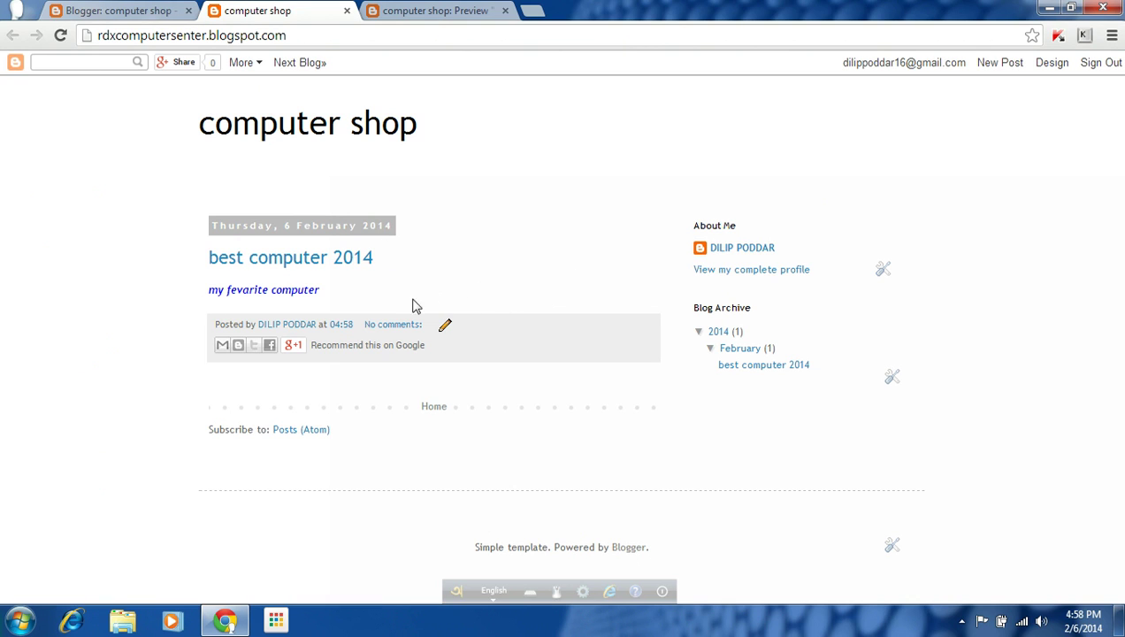
left_click(504, 11)
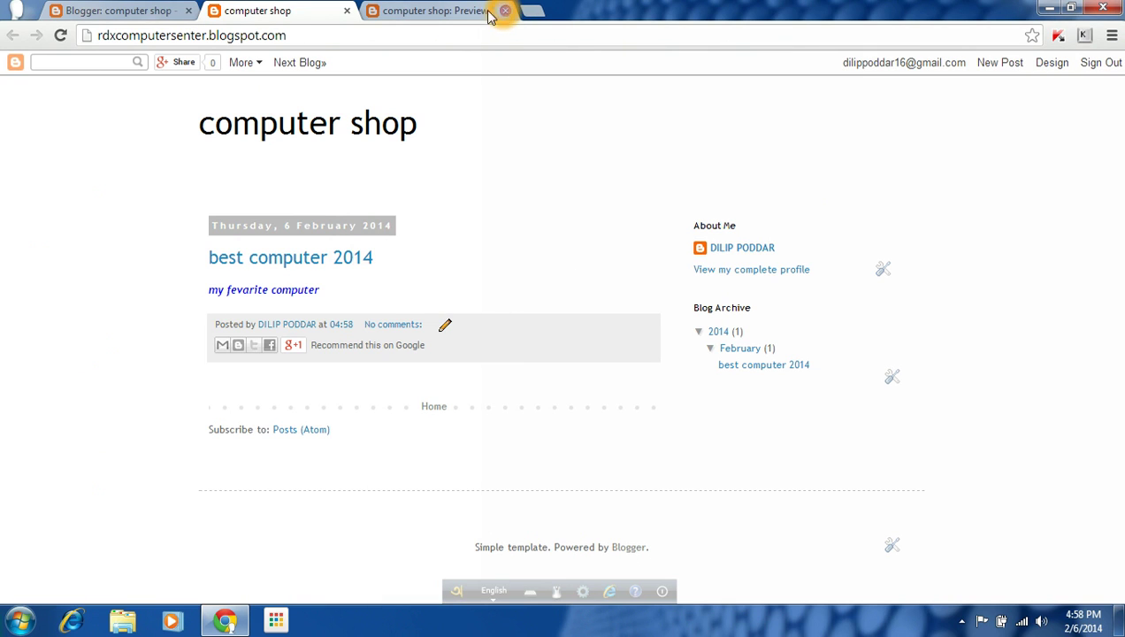
left_click(346, 10)
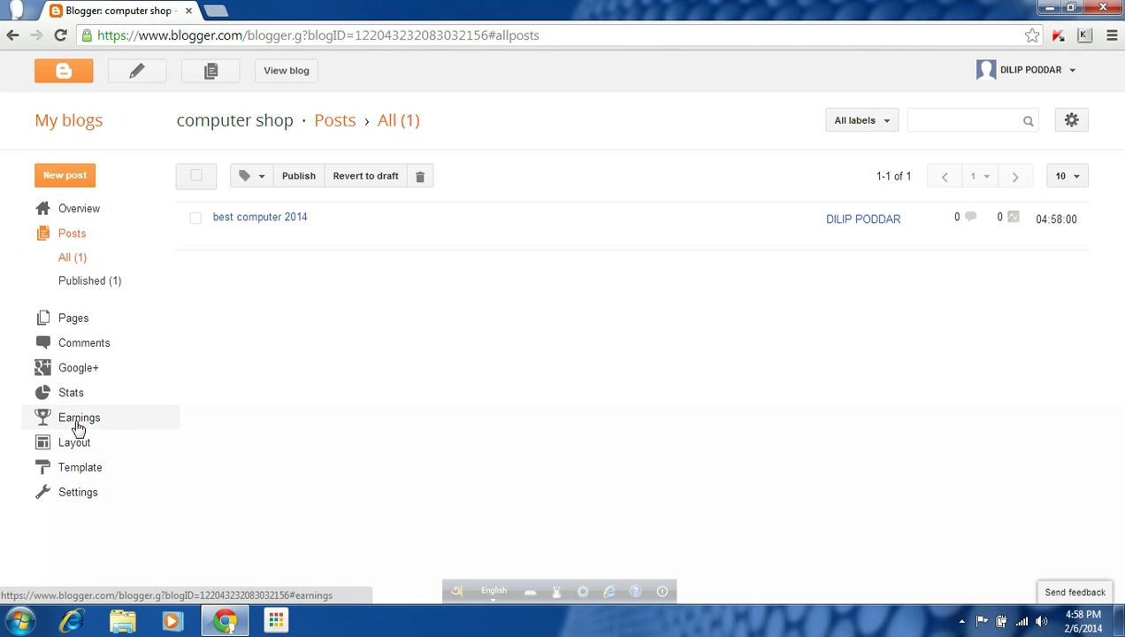
left_click(70, 449)
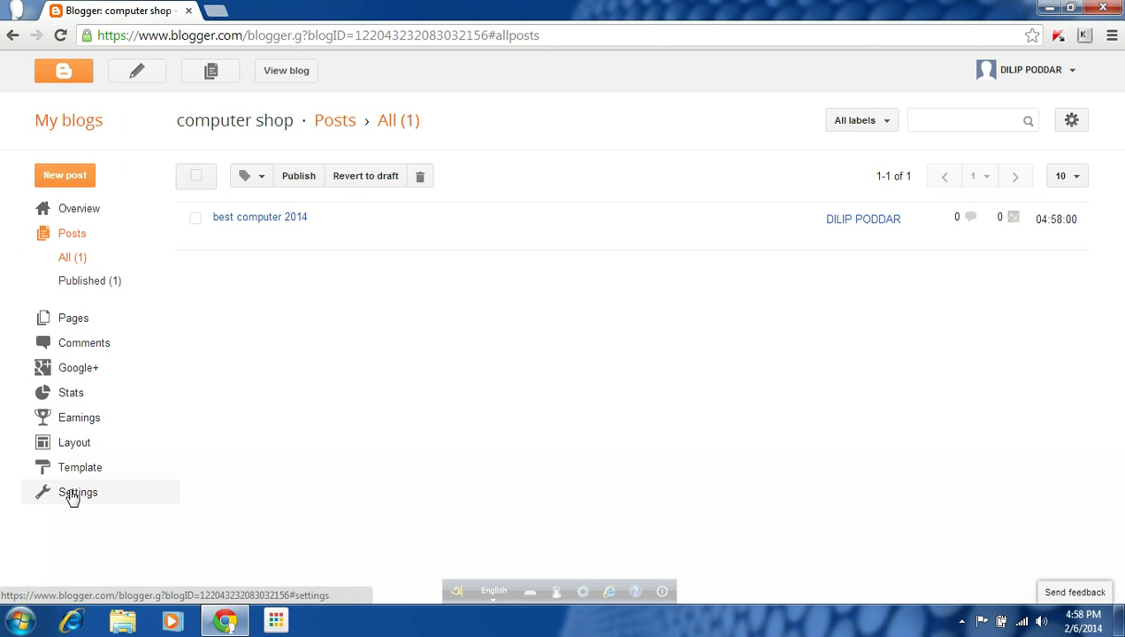
left_click(71, 492)
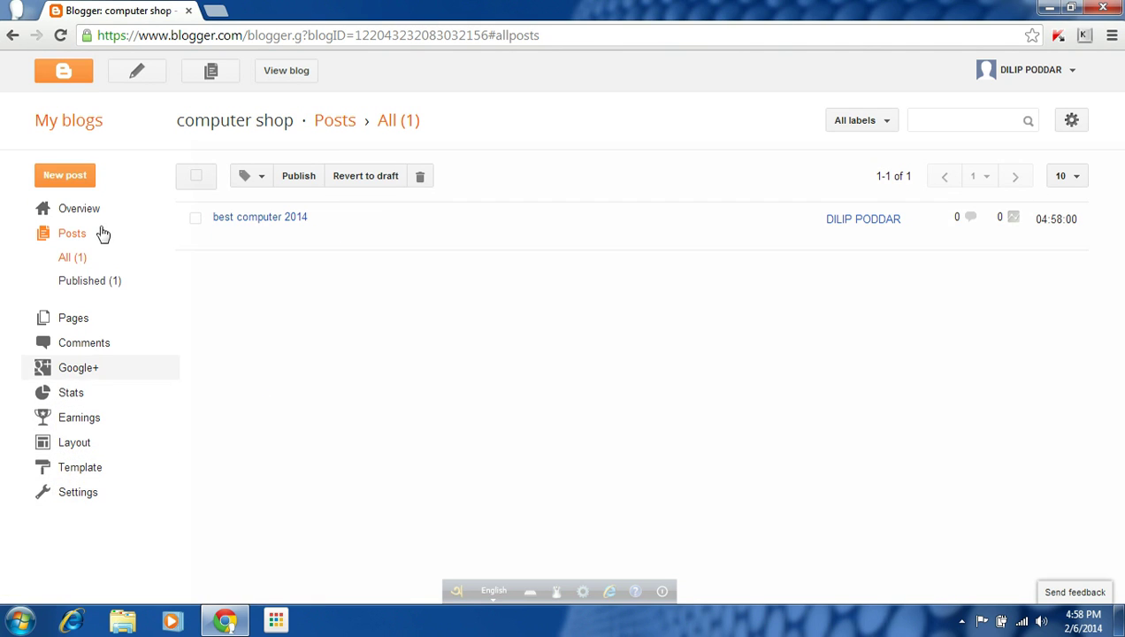
left_click(462, 338)
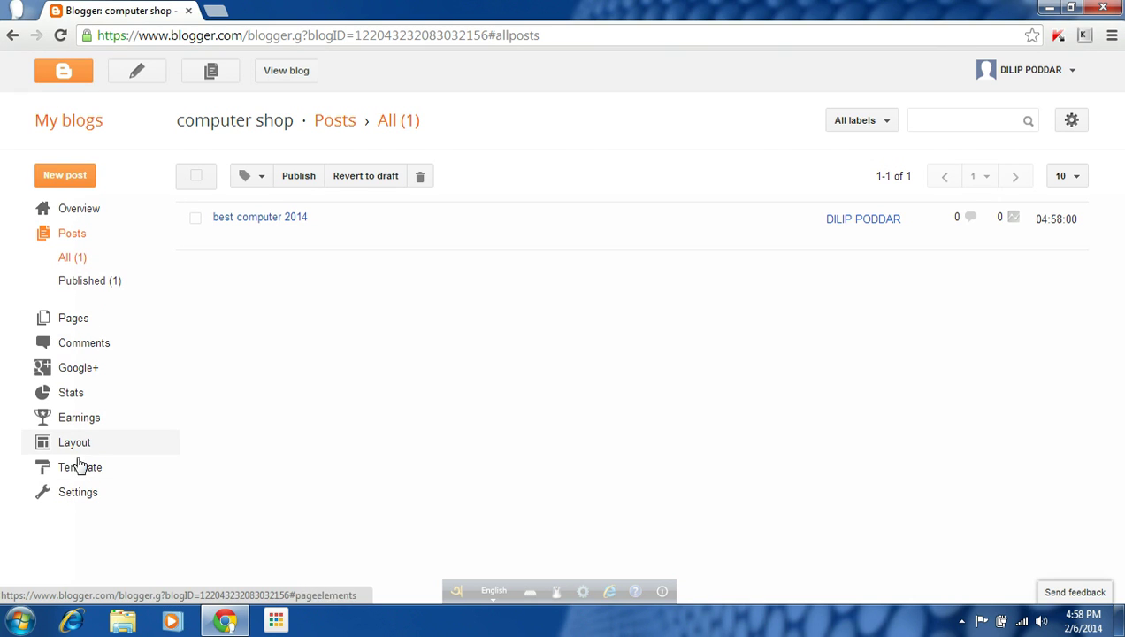
left_click(705, 351)
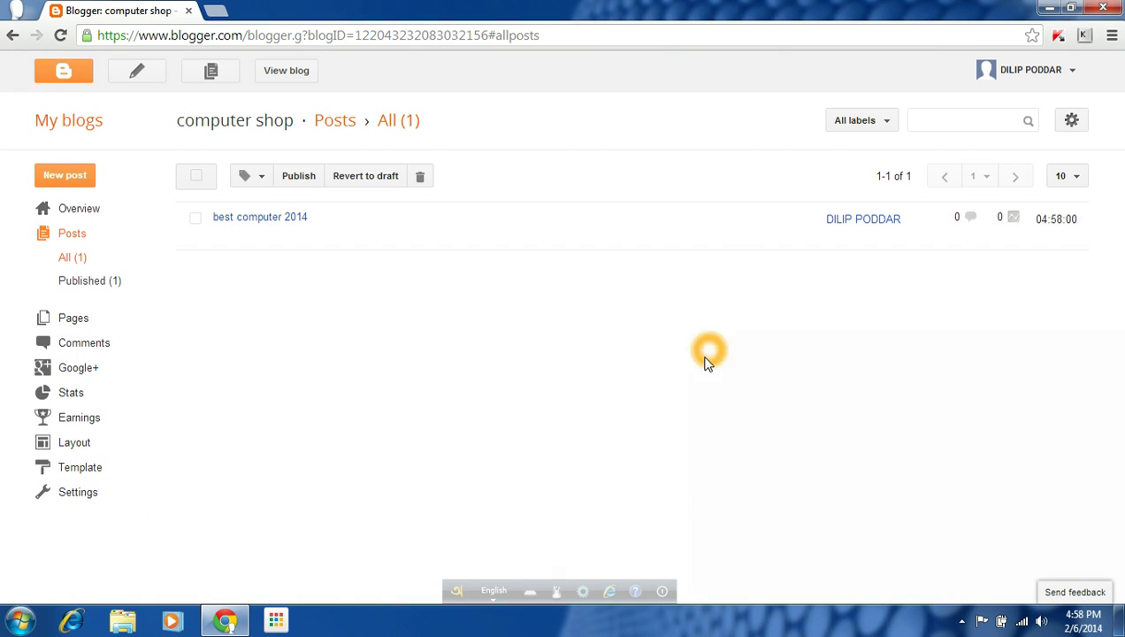
left_click(680, 395)
left_click(962, 623)
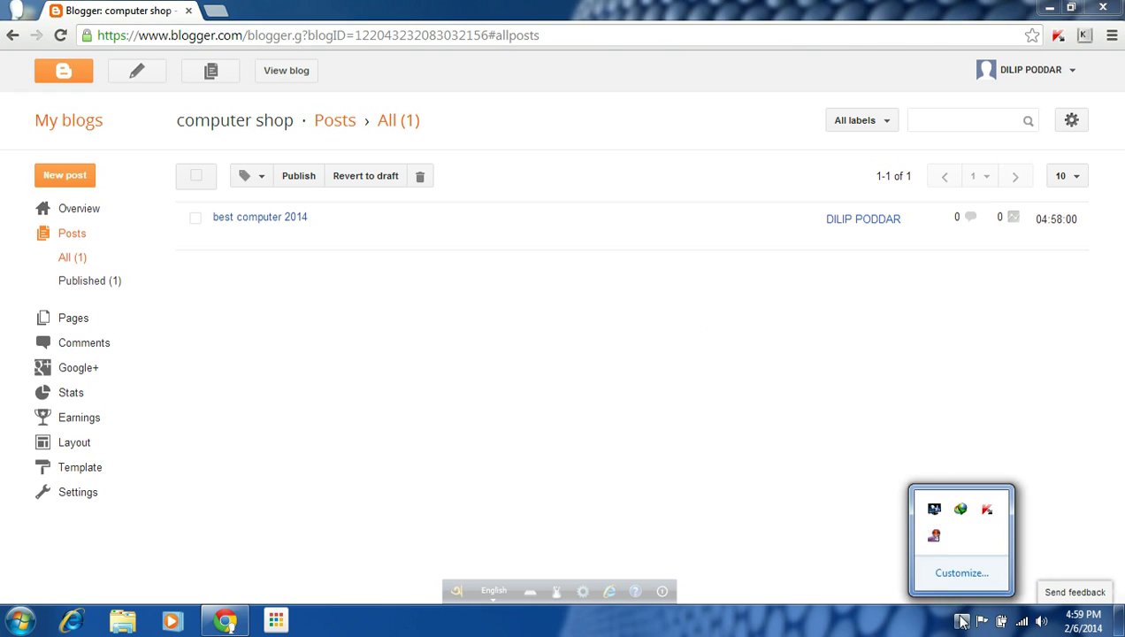
right_click(937, 537)
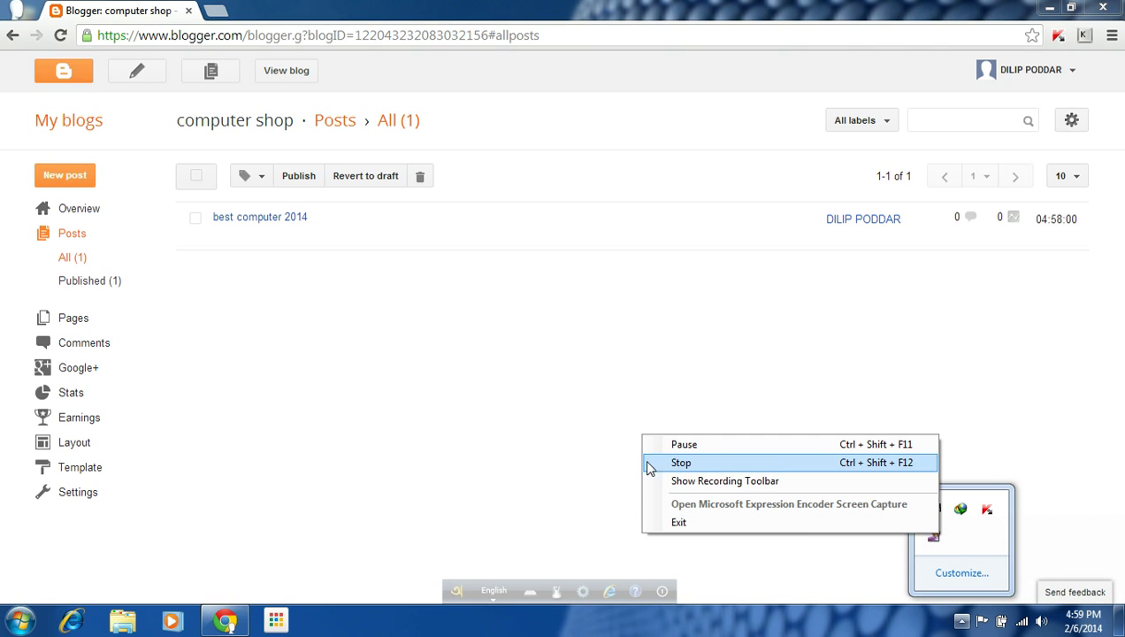